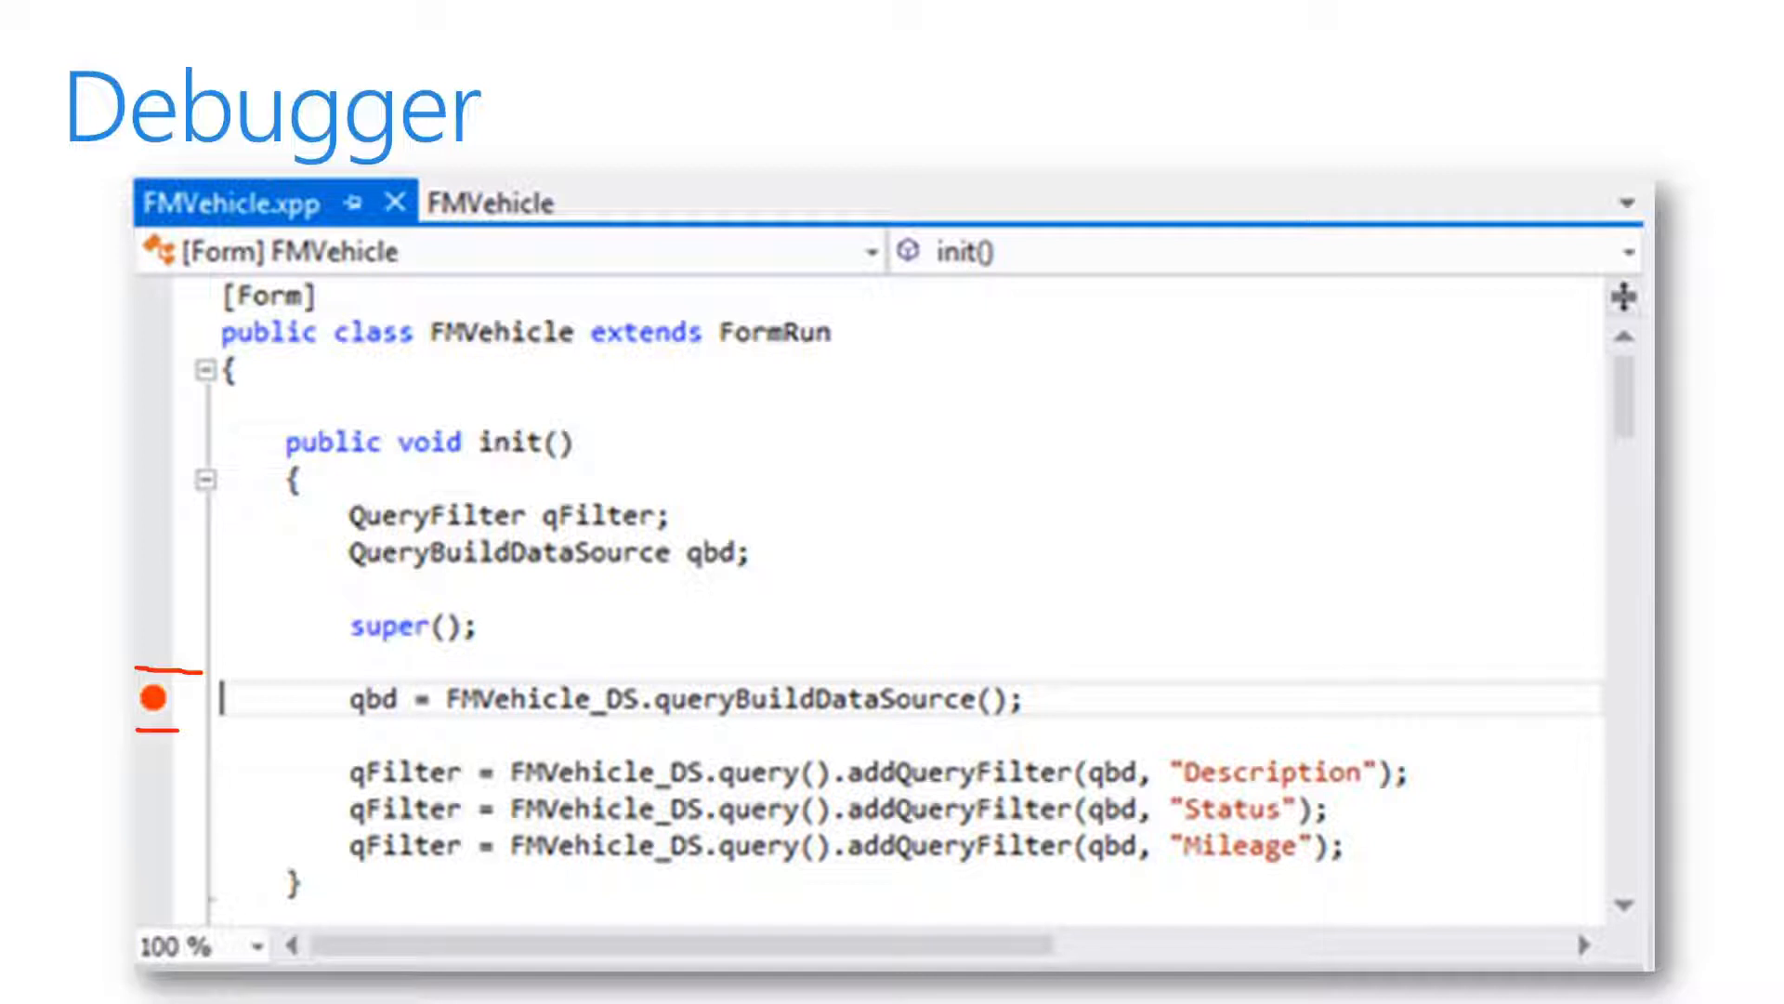
Step: Draw a red ink line alongside the class declarations and a red mark beside the breakpoint
{"action": "left_click_drag", "start_coordinate": [160, 286], "coordinate": [167, 575]}
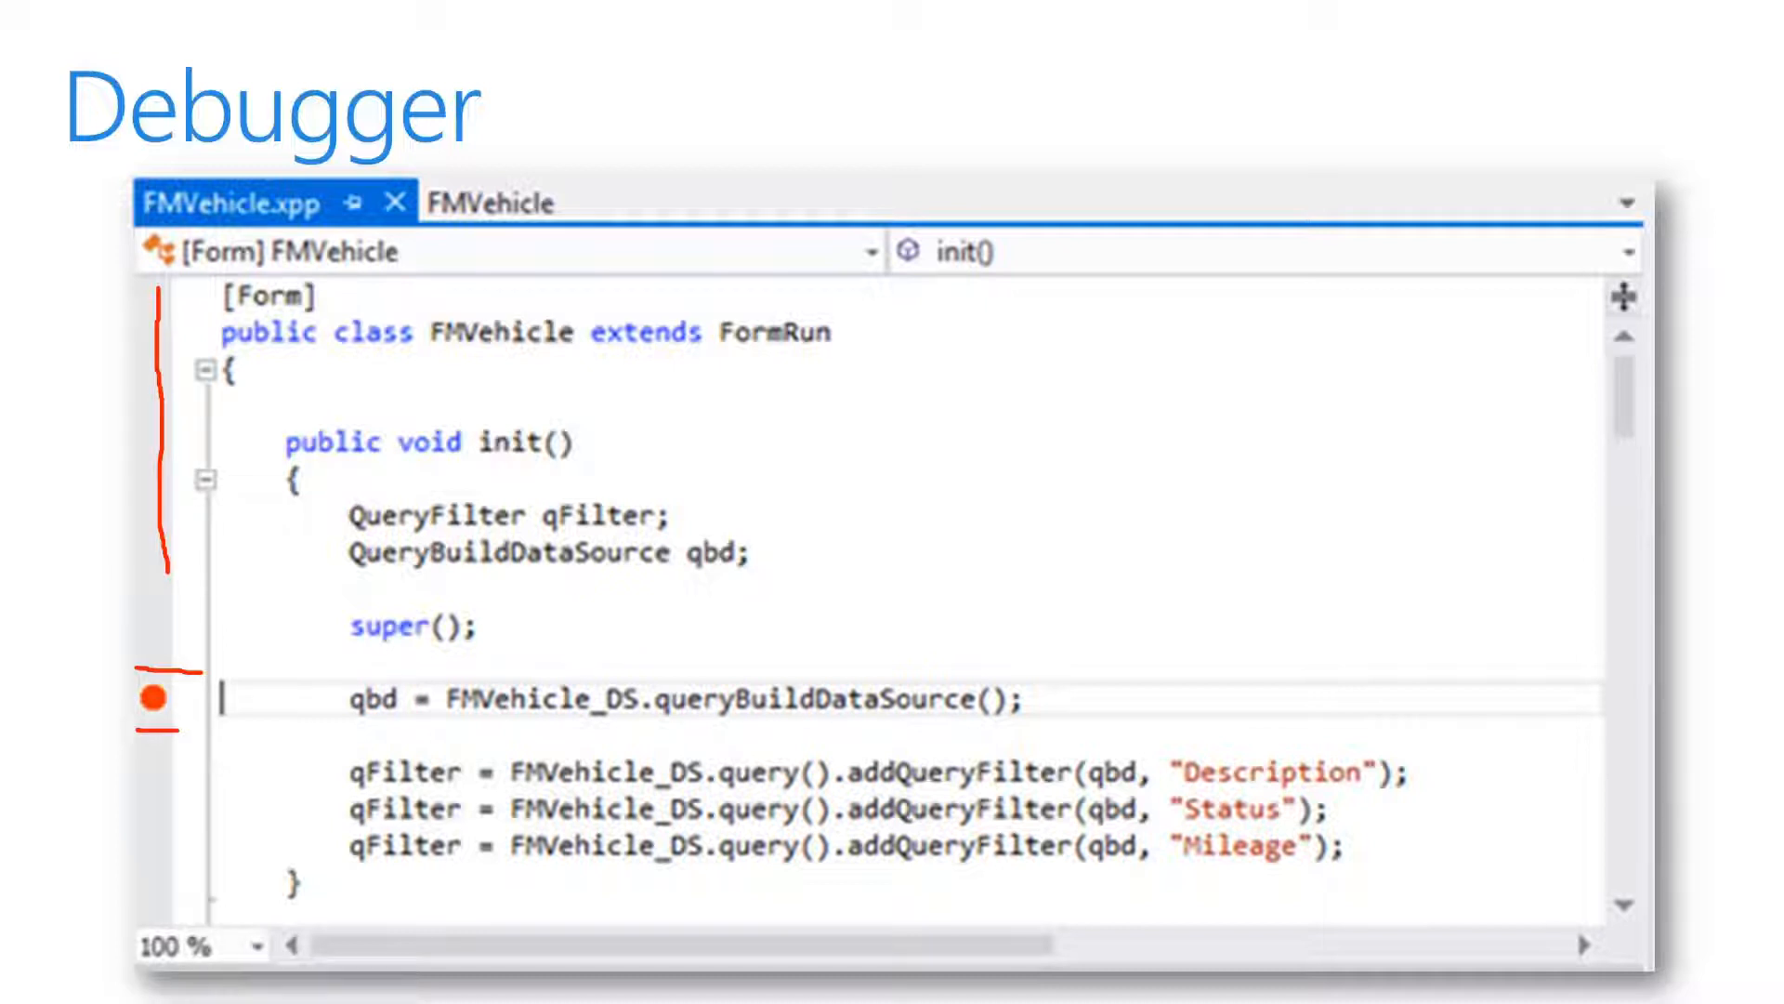
{"action": "left_click_drag", "start_coordinate": [174, 684], "coordinate": [178, 711]}
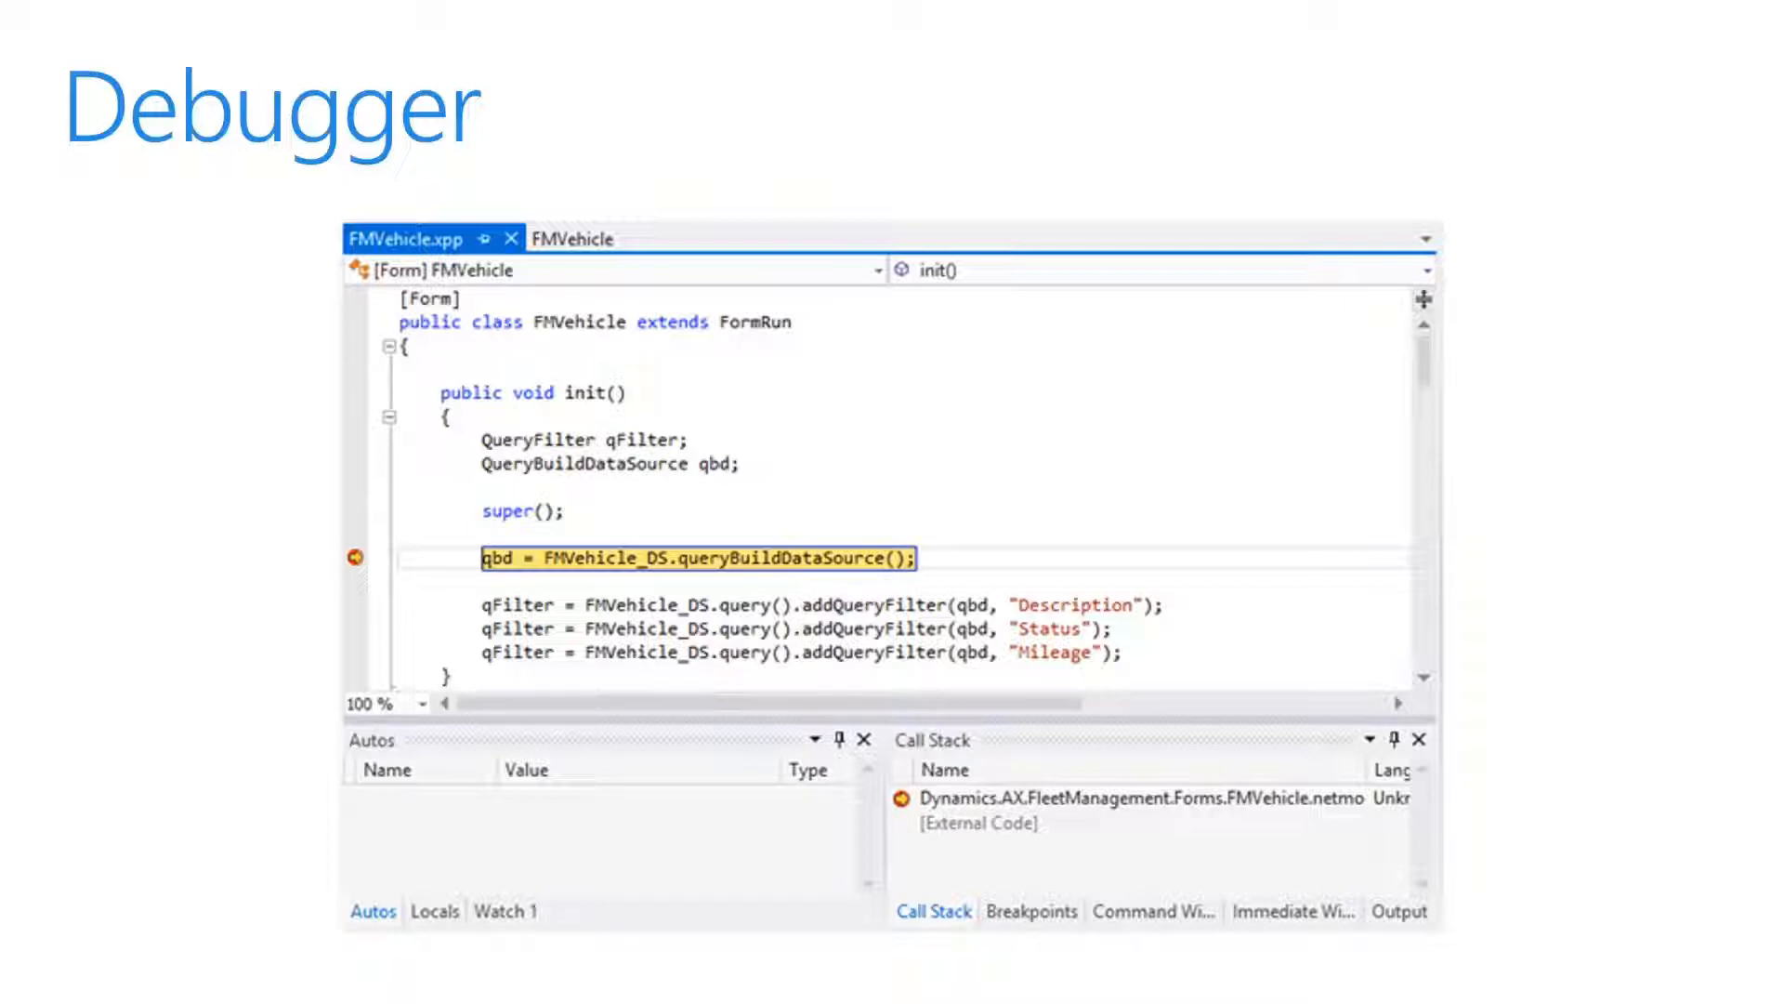
Step: Underline the halted code line, mark above and below the breakpoint arrow, and underline [External Code] in the call stack
{"action": "left_click_drag", "start_coordinate": [530, 592], "coordinate": [677, 591]}
{"action": "left_click_drag", "start_coordinate": [352, 575], "coordinate": [364, 569]}
{"action": "left_click_drag", "start_coordinate": [349, 540], "coordinate": [375, 541]}
{"action": "left_click_drag", "start_coordinate": [958, 860], "coordinate": [1204, 843]}
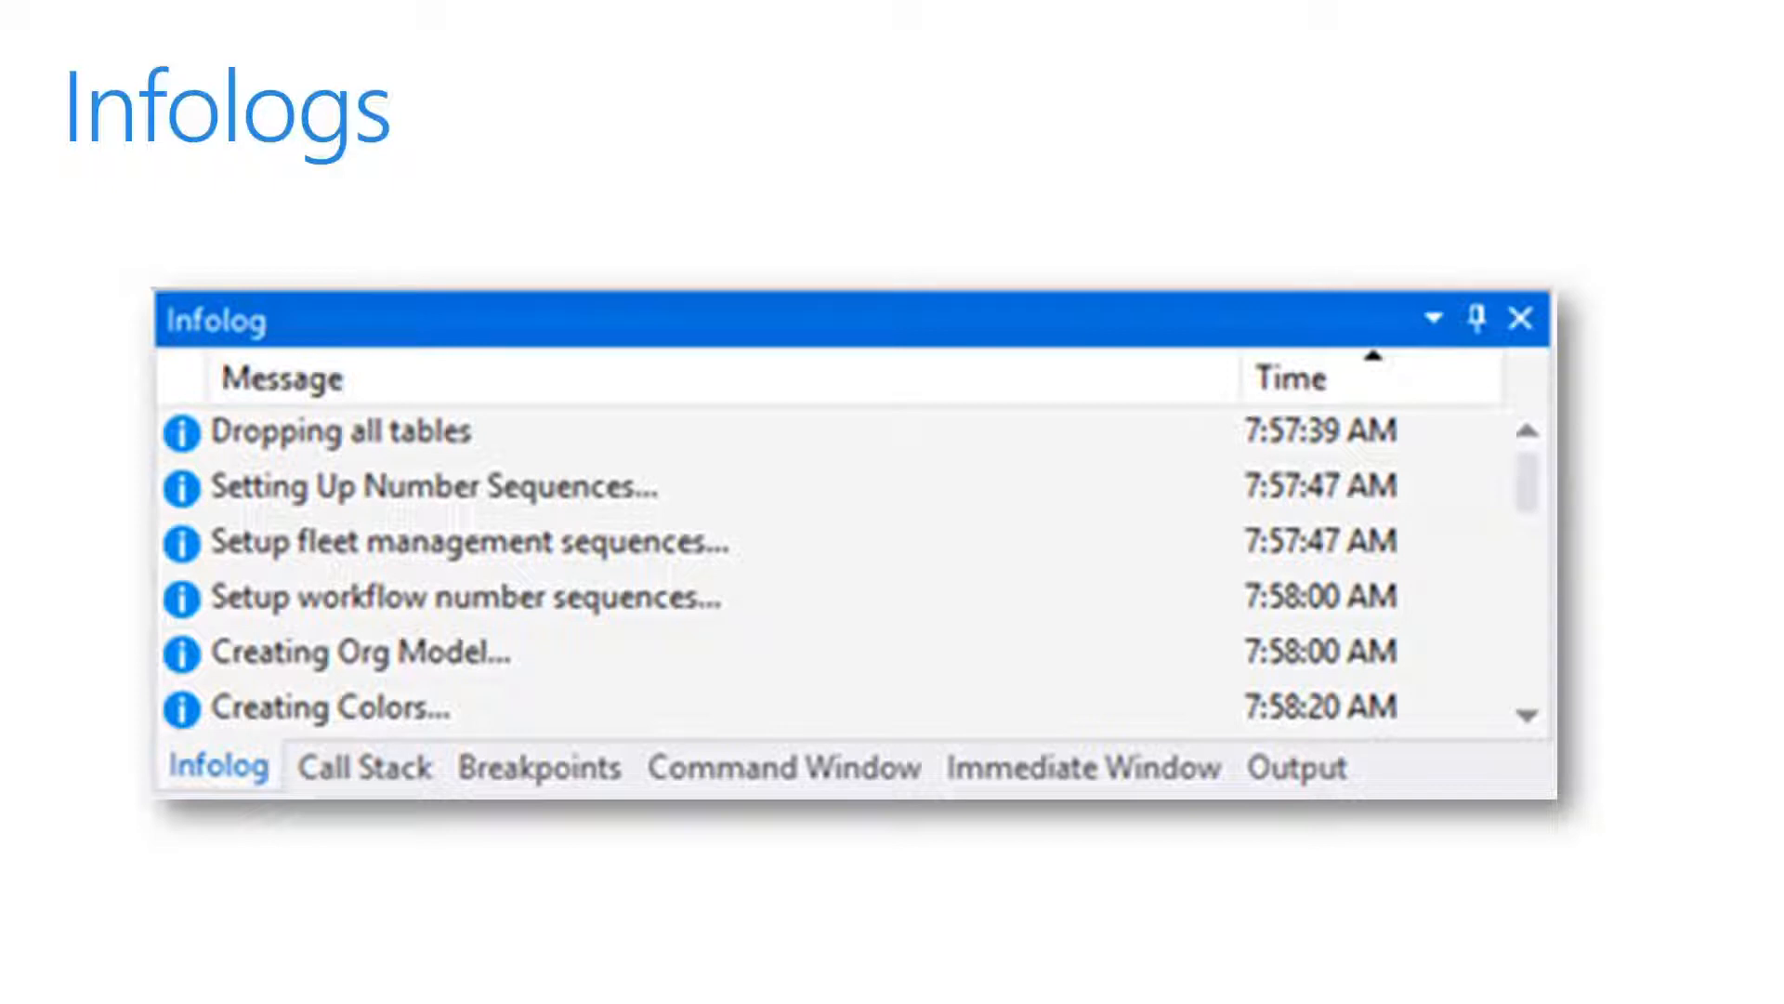
Step: Bracket the Infolog messages on both sides and underline Dropping, Setting, fleet management setup and Setup workflow
{"action": "mouse_move", "coordinate": [129, 365]}
{"action": "left_mouse_down"}
{"action": "mouse_move", "coordinate": [113, 558]}
{"action": "mouse_move", "coordinate": [134, 683]}
{"action": "left_mouse_up"}
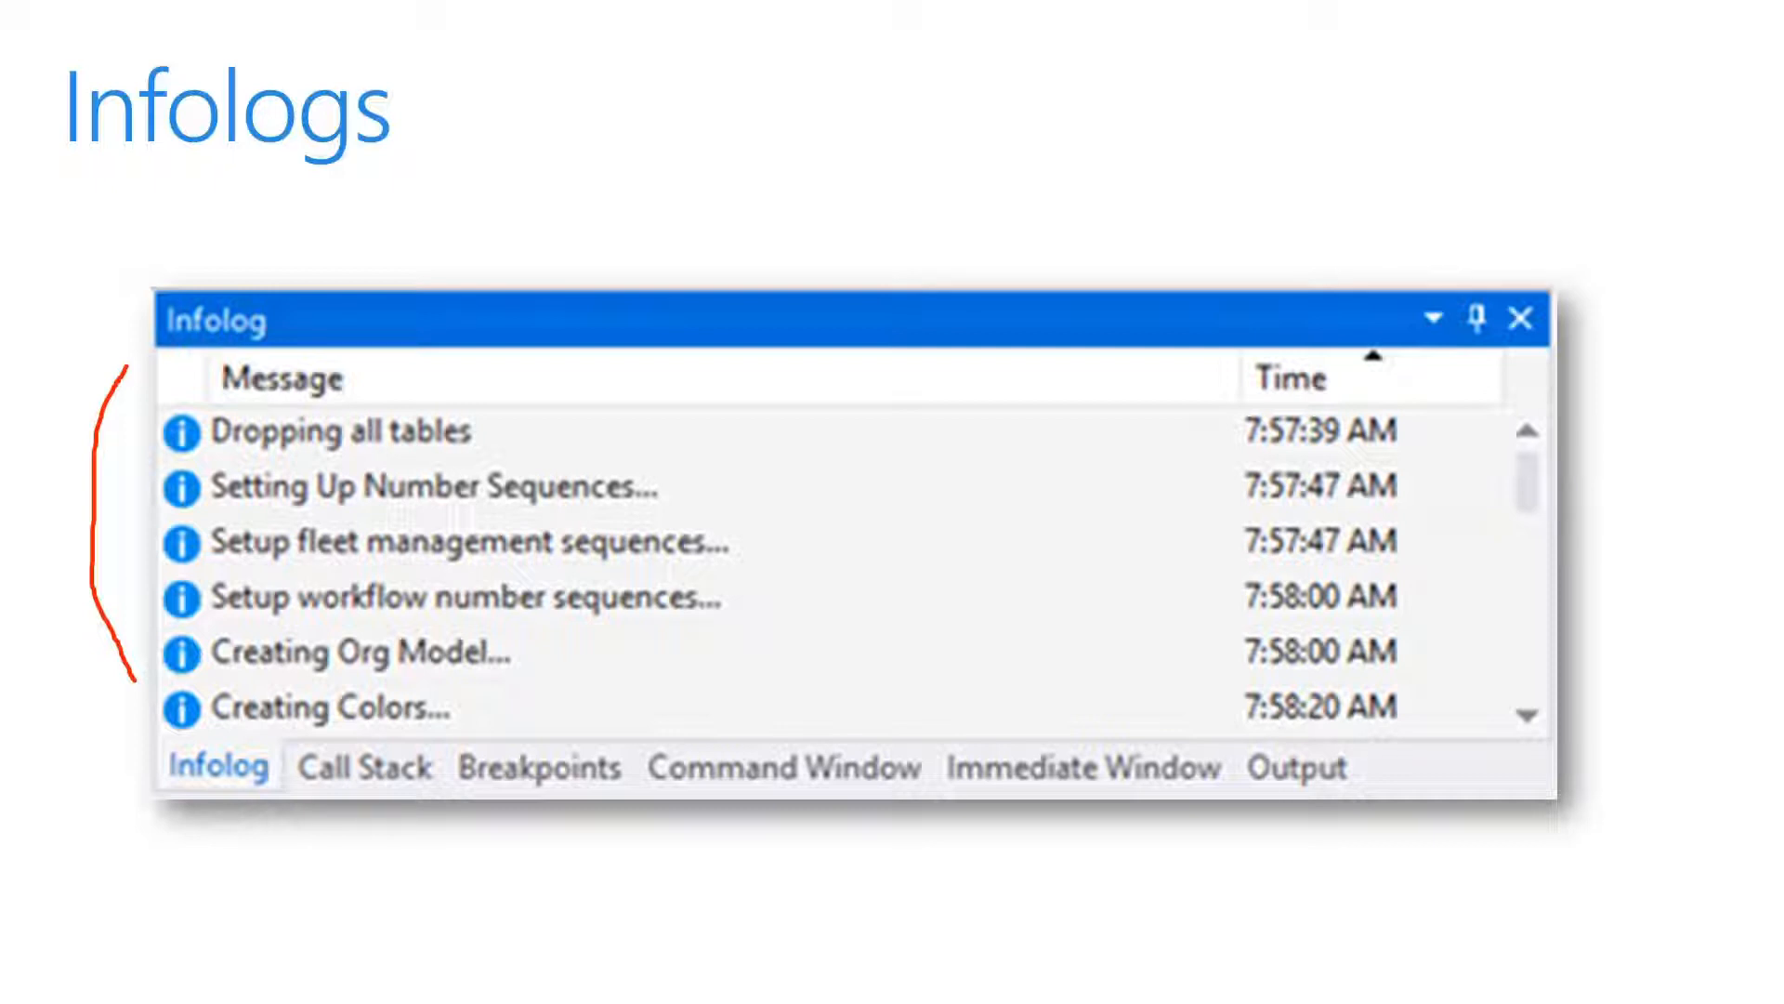
{"action": "left_click_drag", "start_coordinate": [262, 459], "coordinate": [324, 458]}
{"action": "left_click_drag", "start_coordinate": [254, 521], "coordinate": [337, 520]}
{"action": "left_click_drag", "start_coordinate": [273, 582], "coordinate": [371, 586]}
{"action": "left_click_drag", "start_coordinate": [257, 634], "coordinate": [371, 646]}
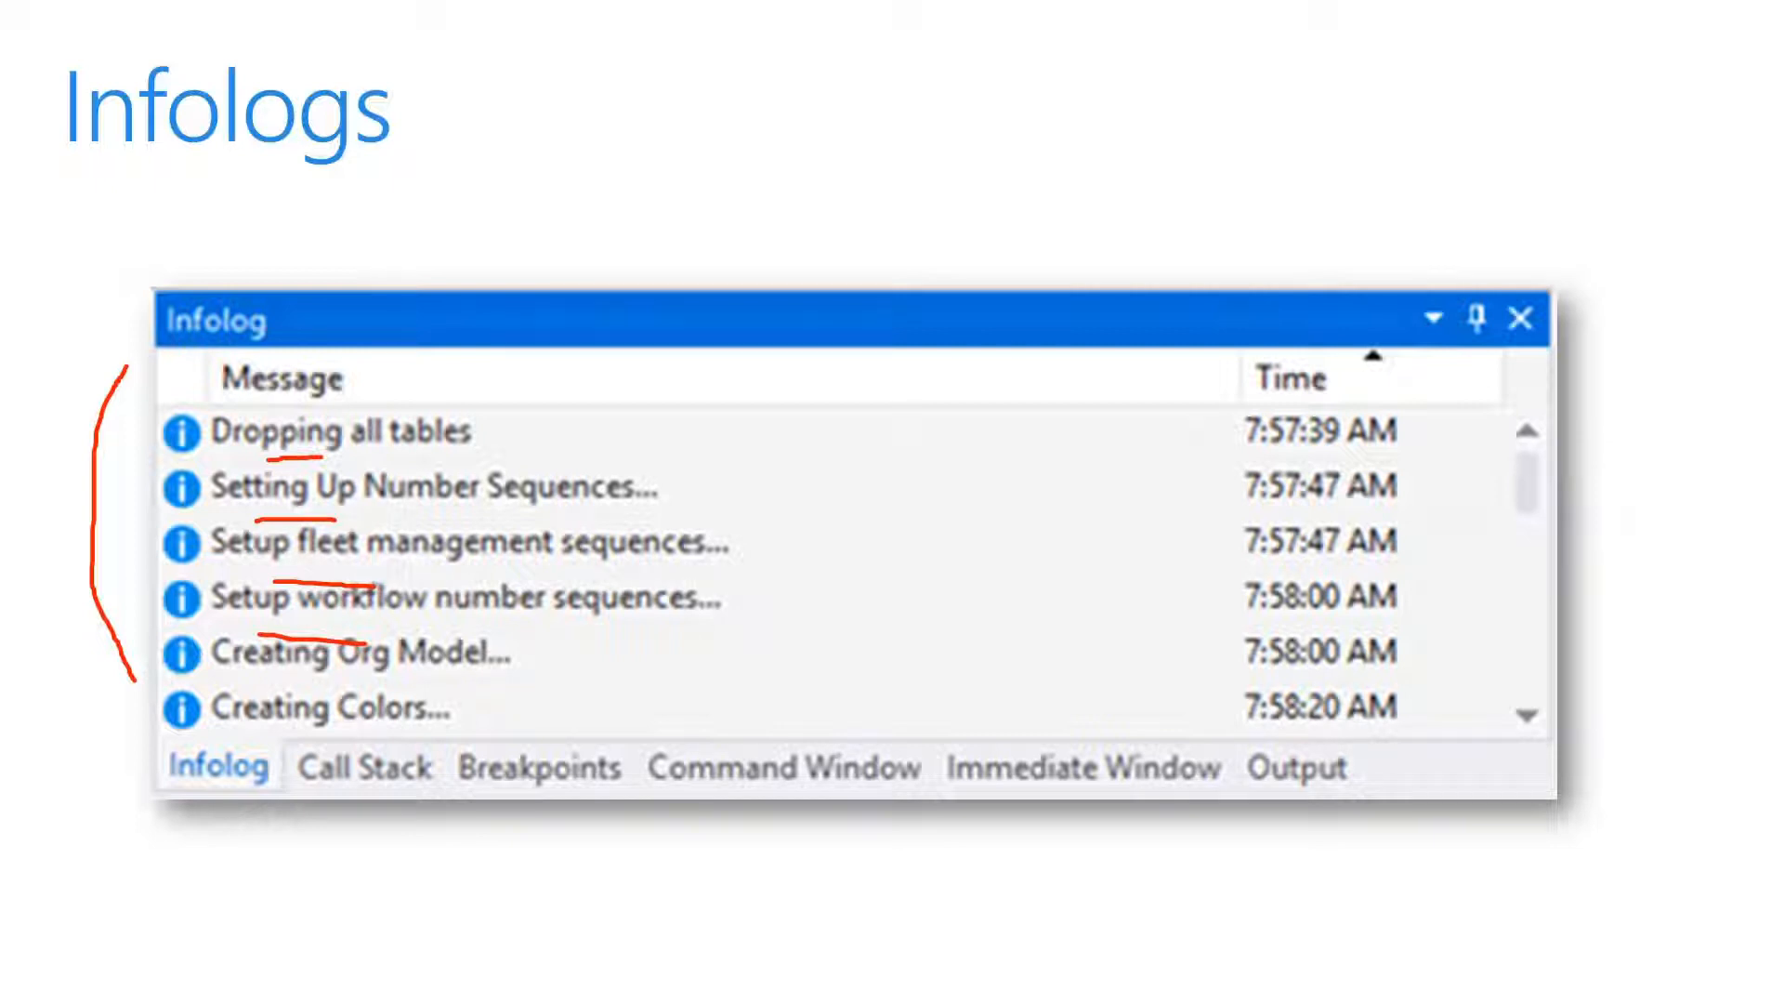
{"action": "left_click_drag", "start_coordinate": [1439, 412], "coordinate": [1451, 724]}
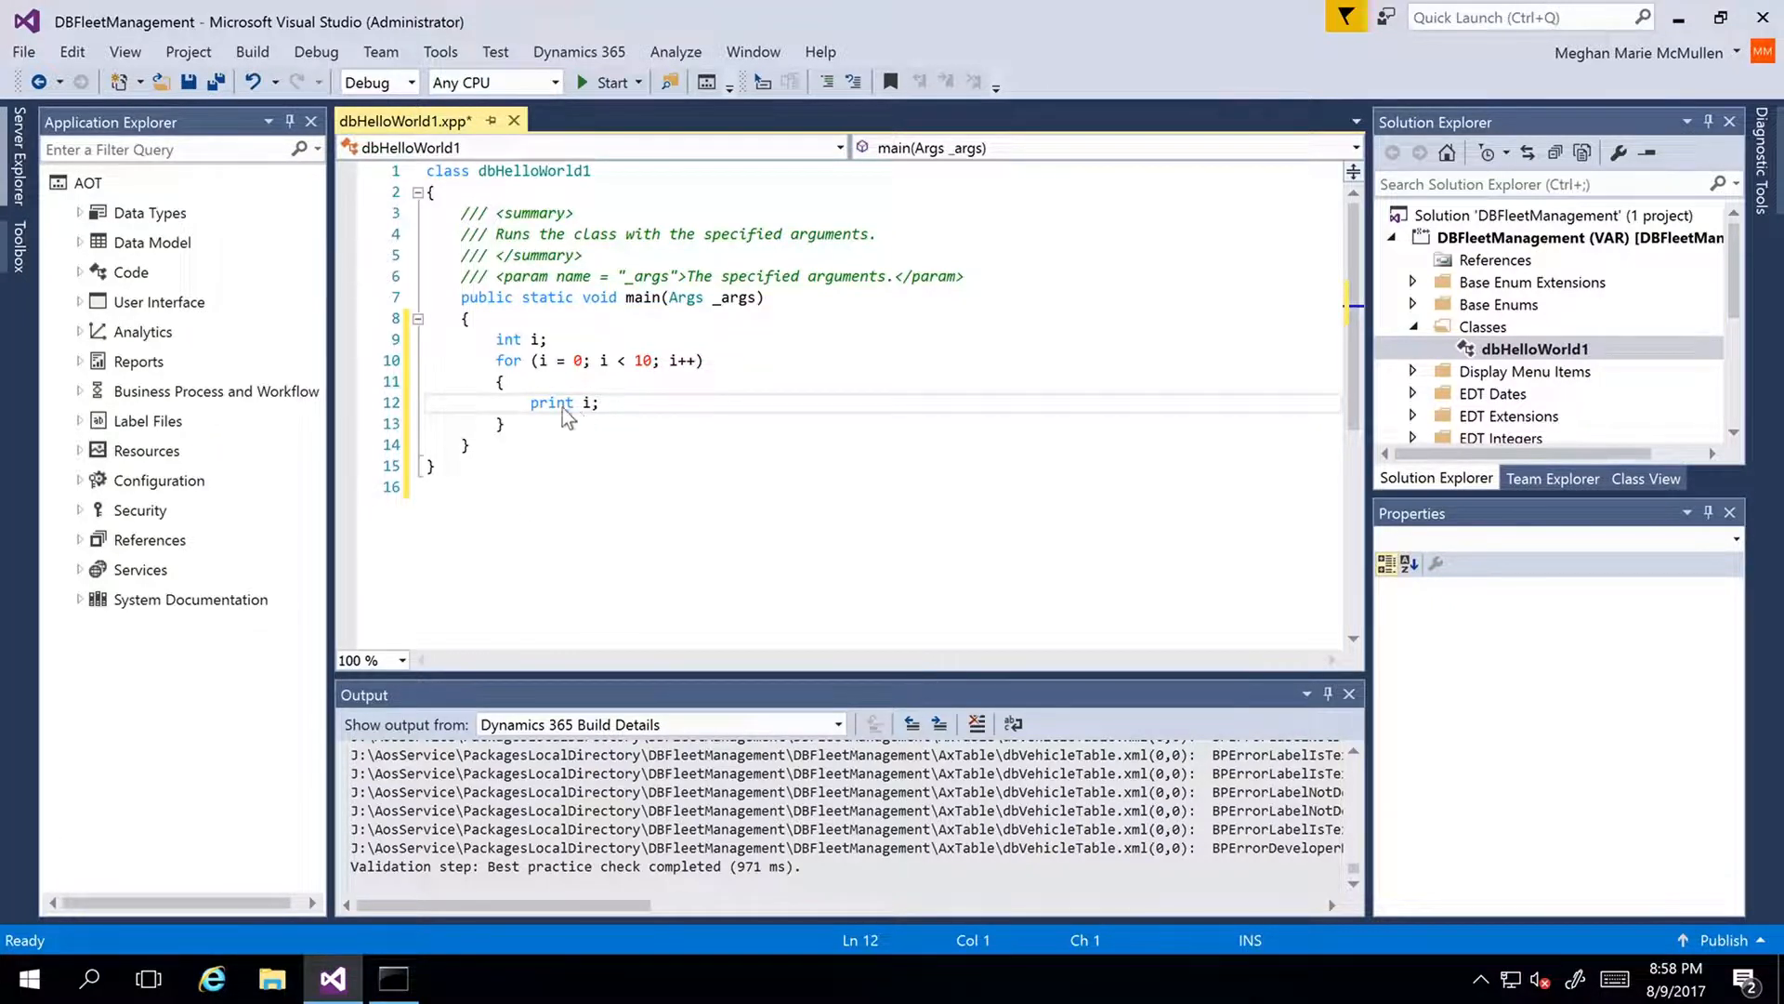
Step: Point out the for loop header, the loop variable i, the printed i and the i++ increment
{"action": "left_click", "coordinate": [514, 360]}
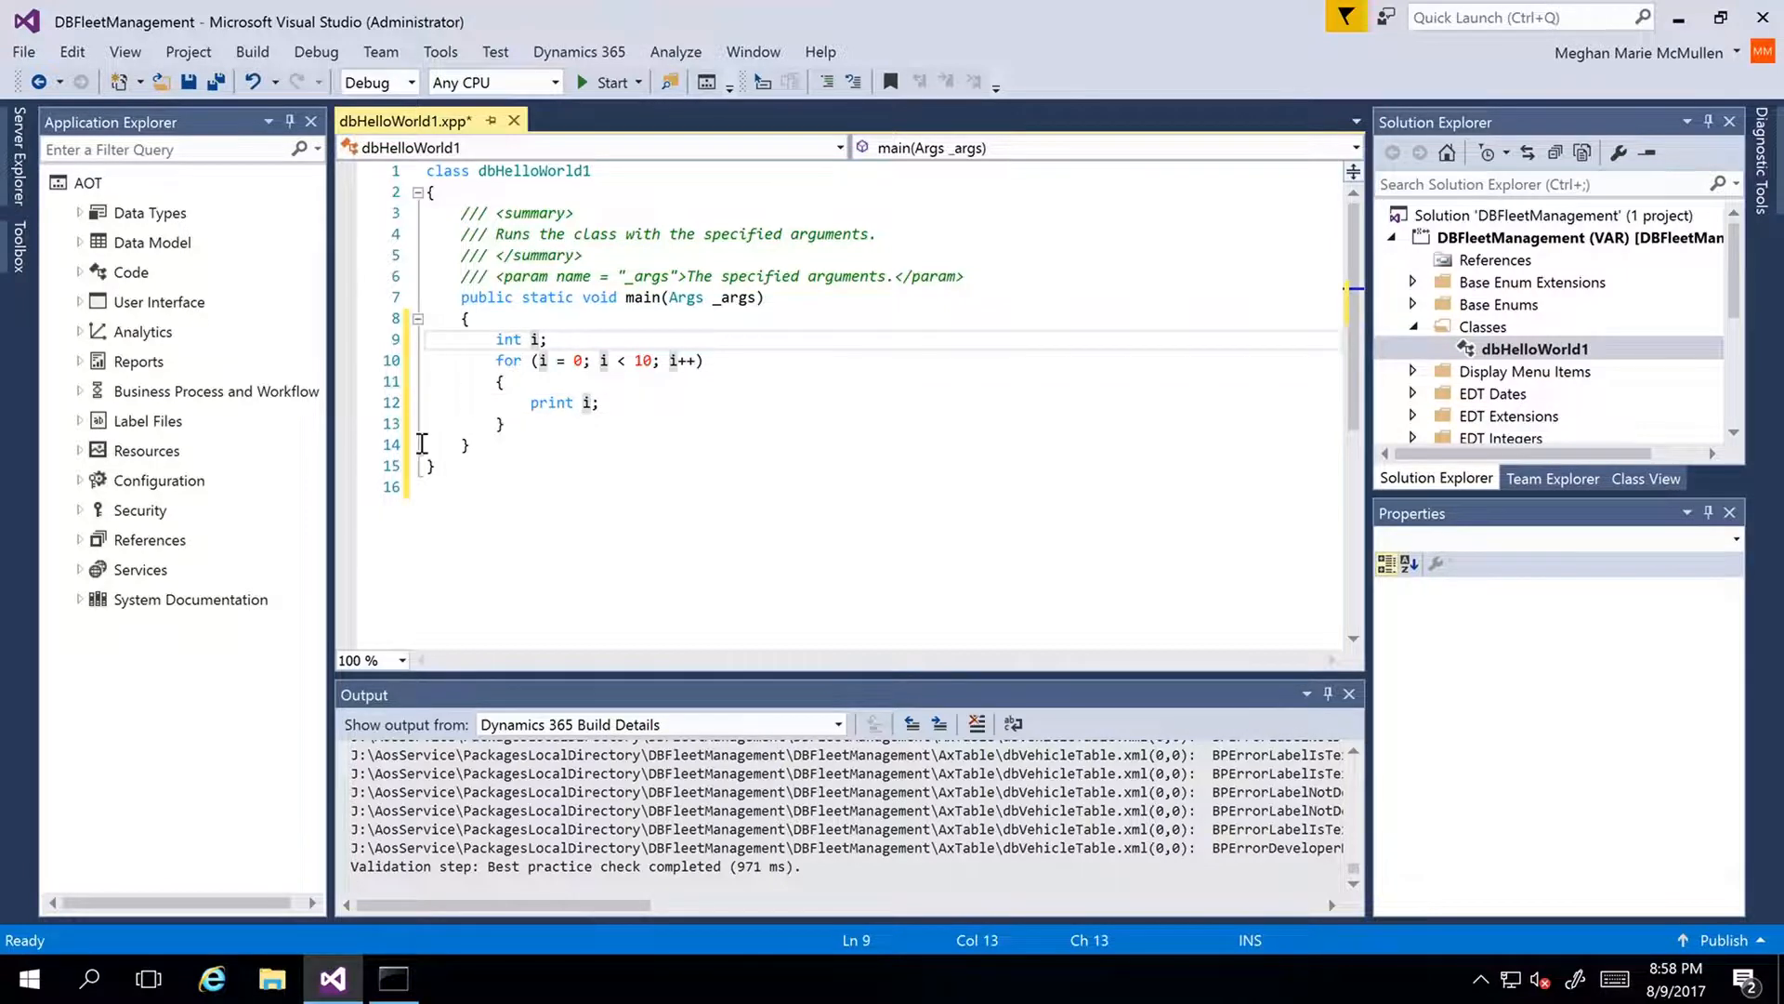
{"action": "left_click", "coordinate": [539, 362]}
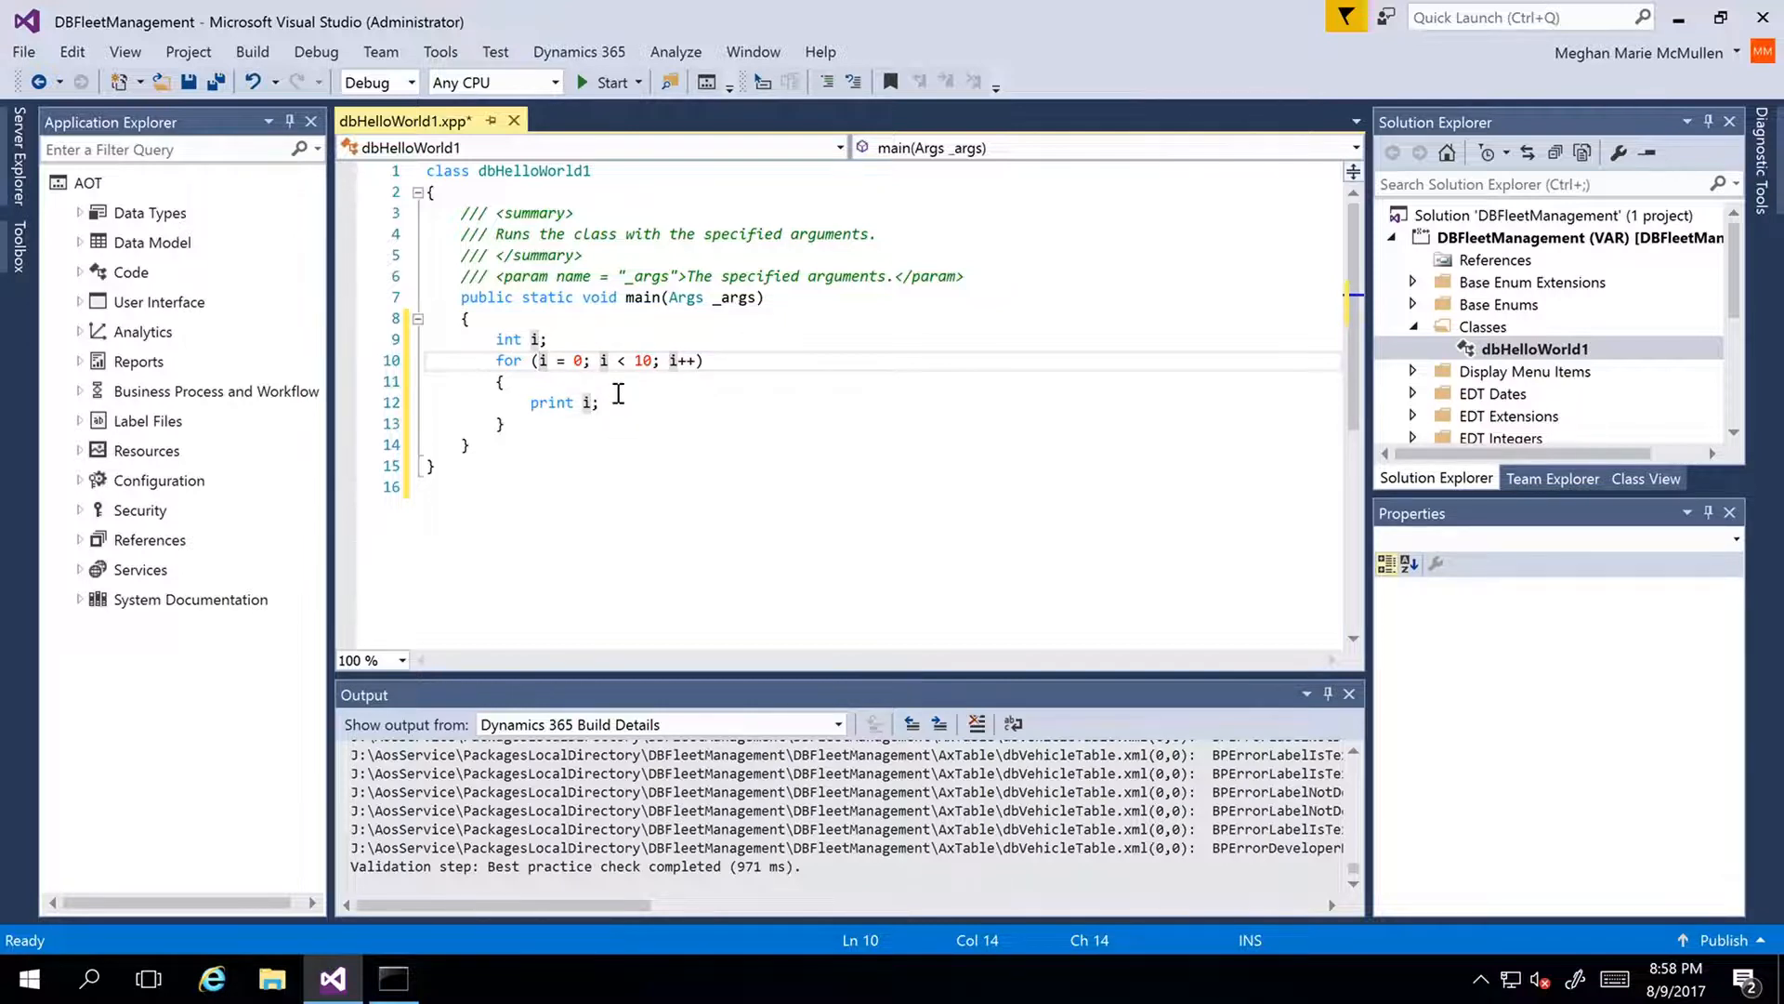
{"action": "left_click", "coordinate": [589, 405]}
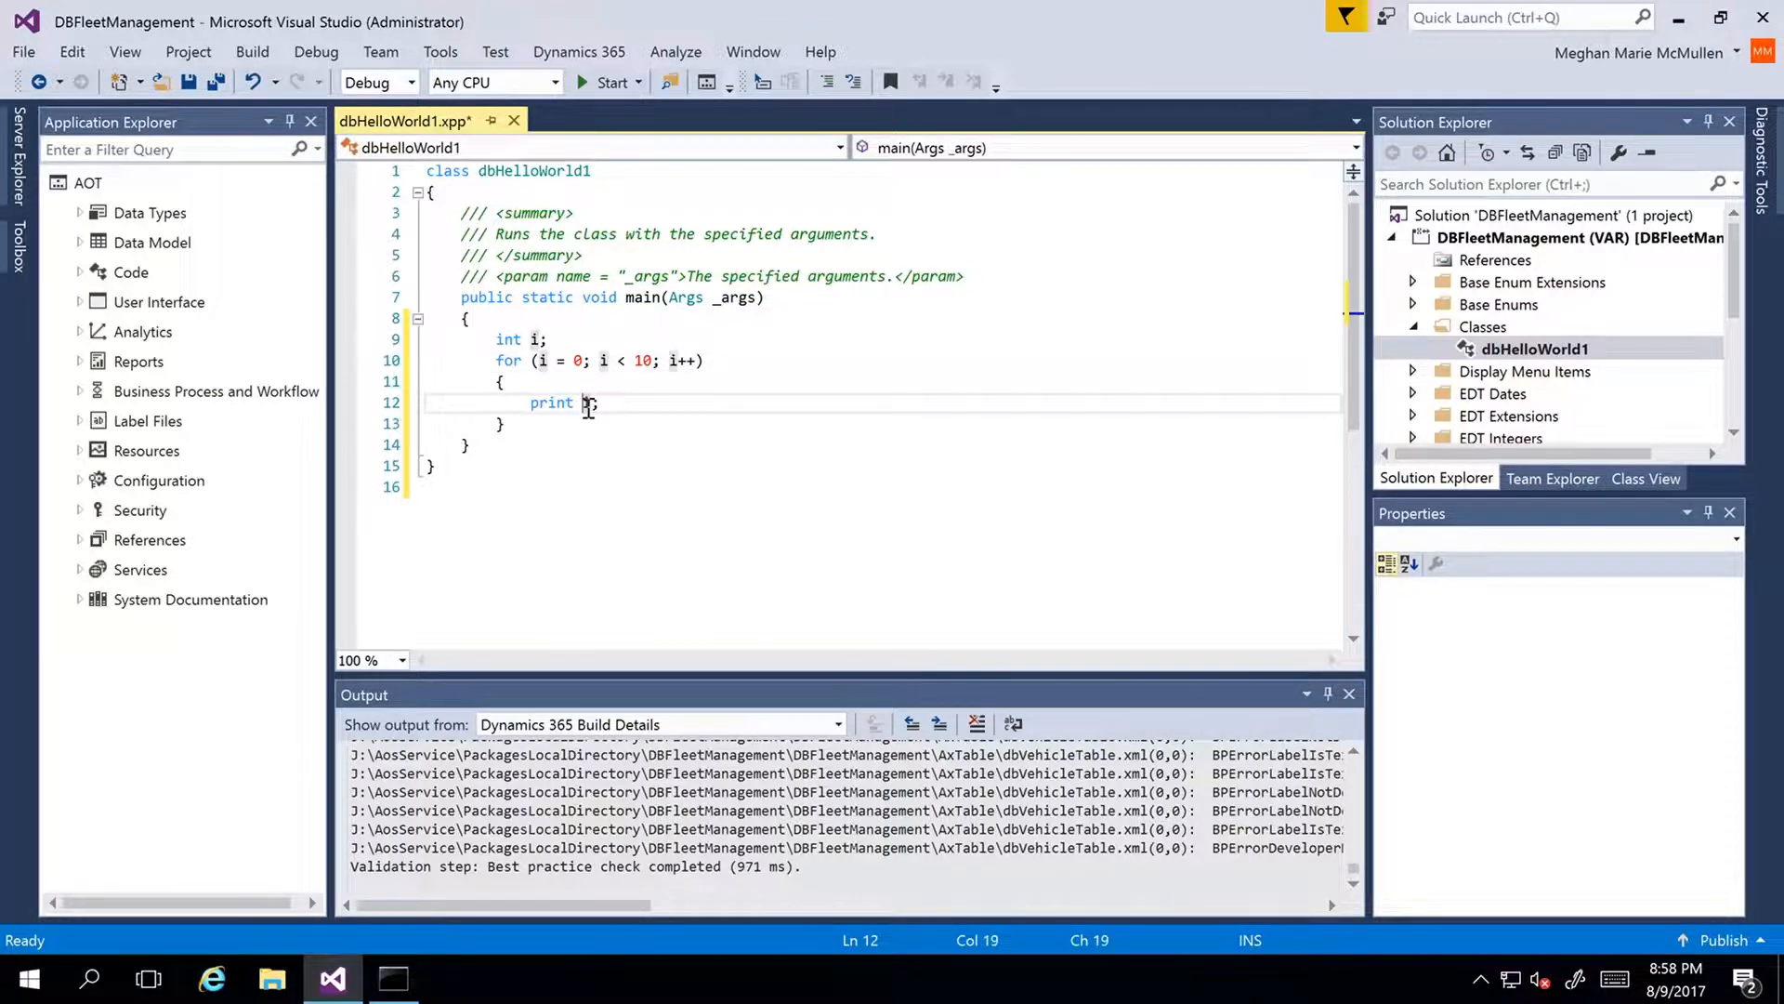
{"action": "left_click", "coordinate": [603, 403]}
{"action": "left_click", "coordinate": [685, 362]}
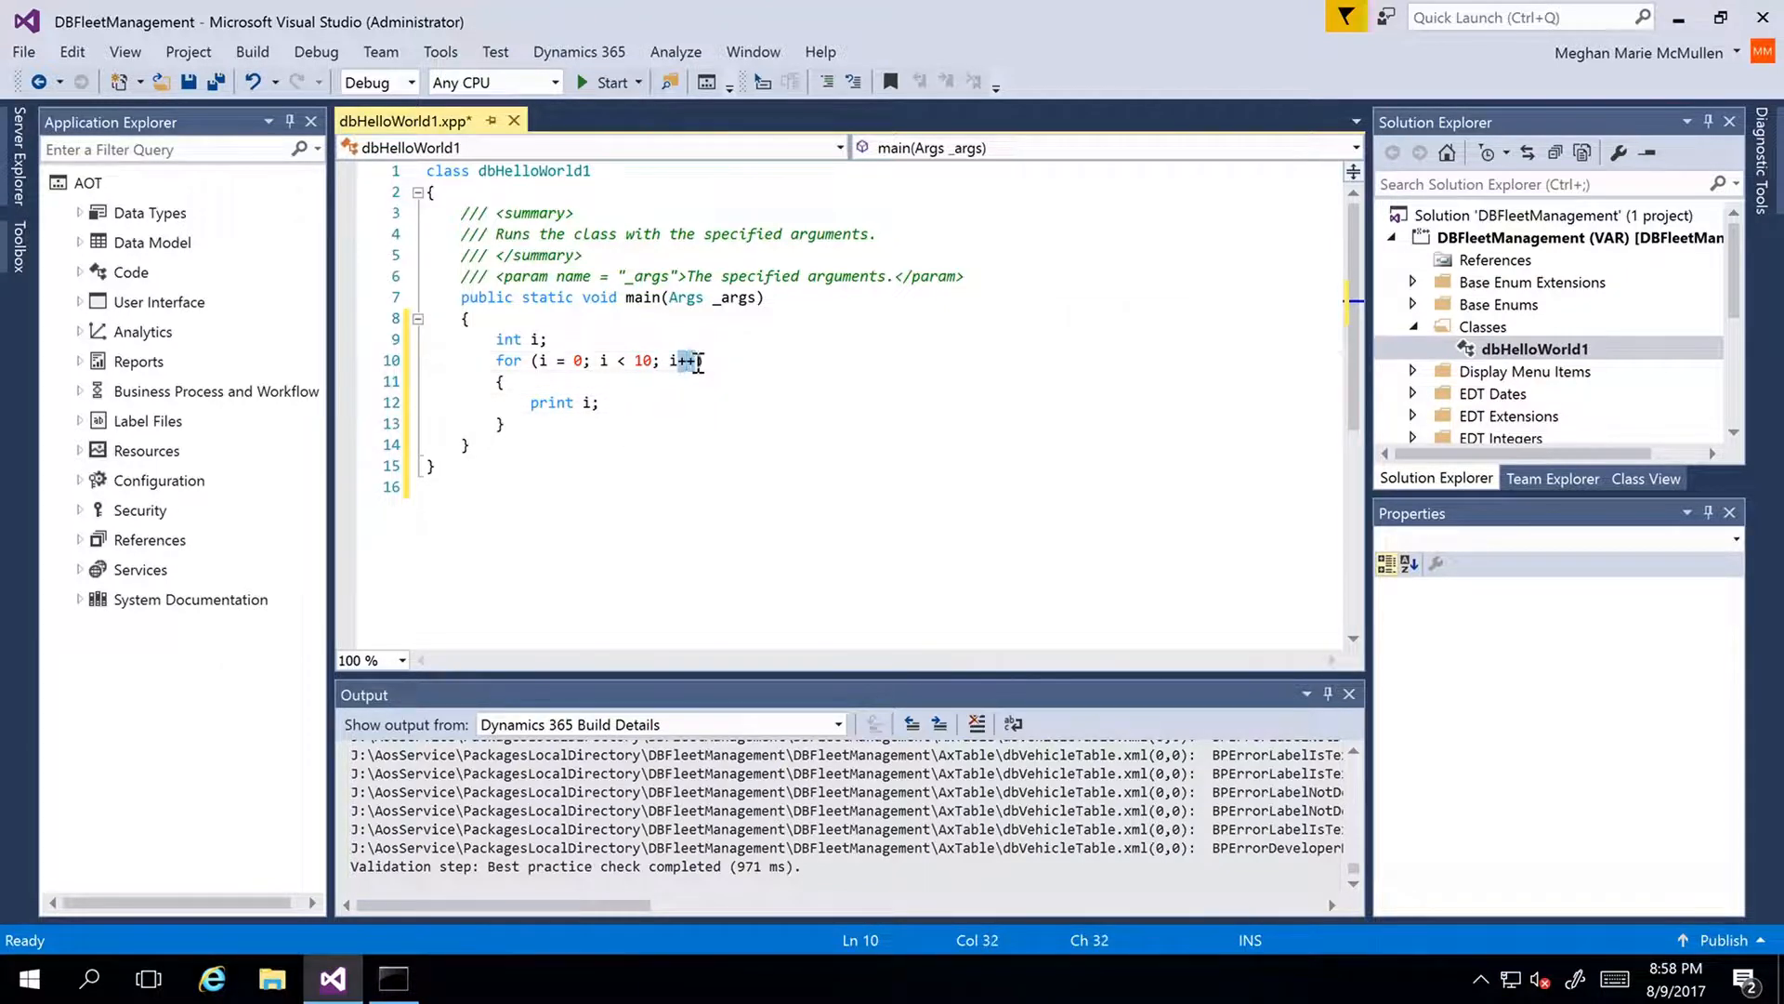
{"action": "left_click", "coordinate": [650, 410]}
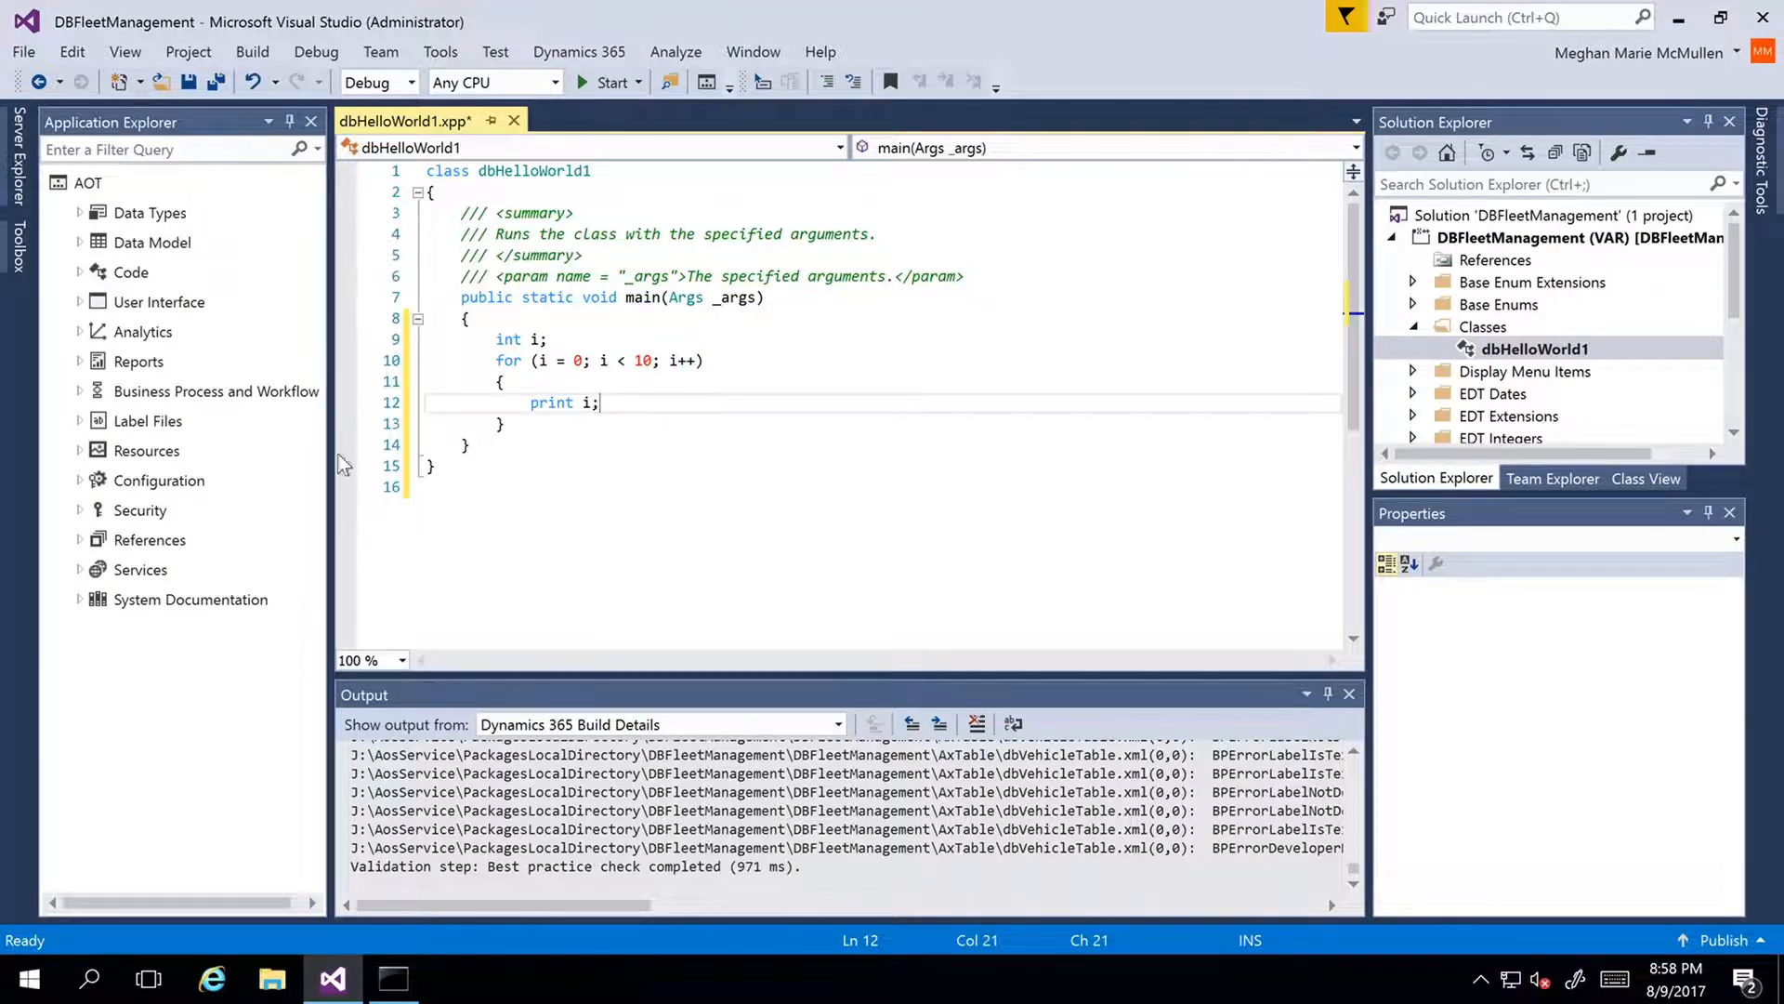
Step: Toggle a breakpoint in the margin of the print i; line, then set it with F9 from inside the statement
{"action": "left_click", "coordinate": [347, 402]}
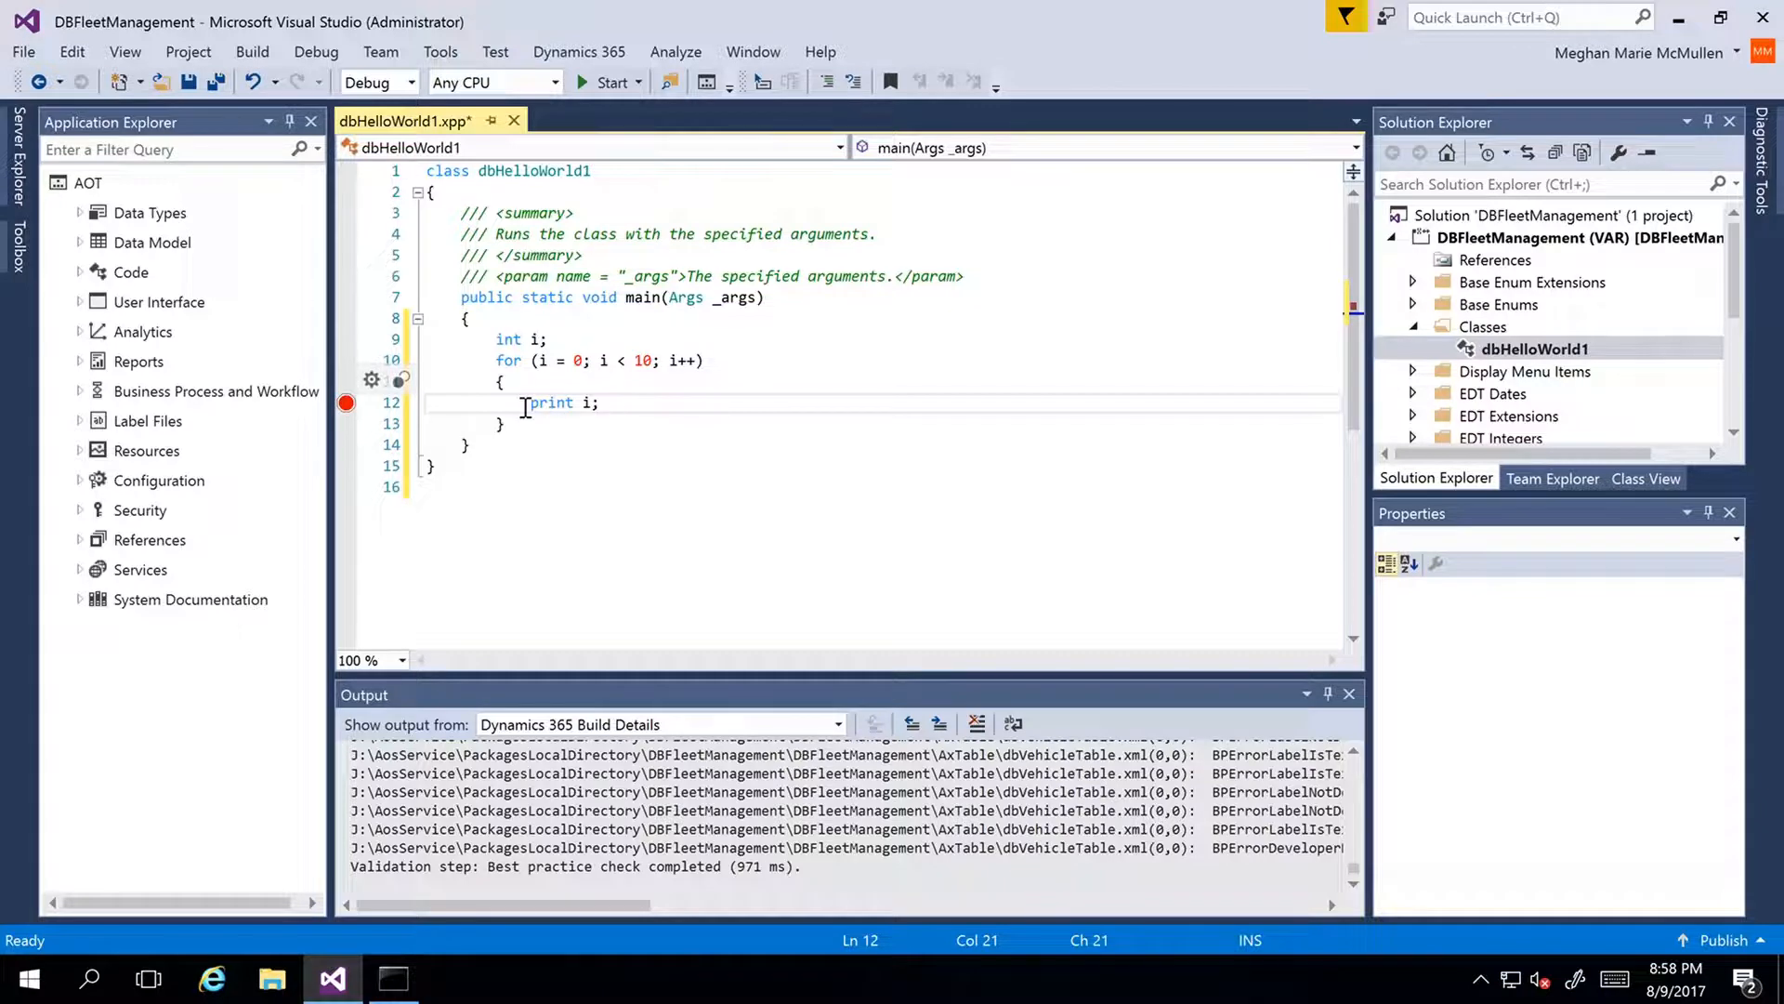
{"action": "left_click_drag", "start_coordinate": [531, 402], "coordinate": [602, 402]}
{"action": "left_click", "coordinate": [613, 405]}
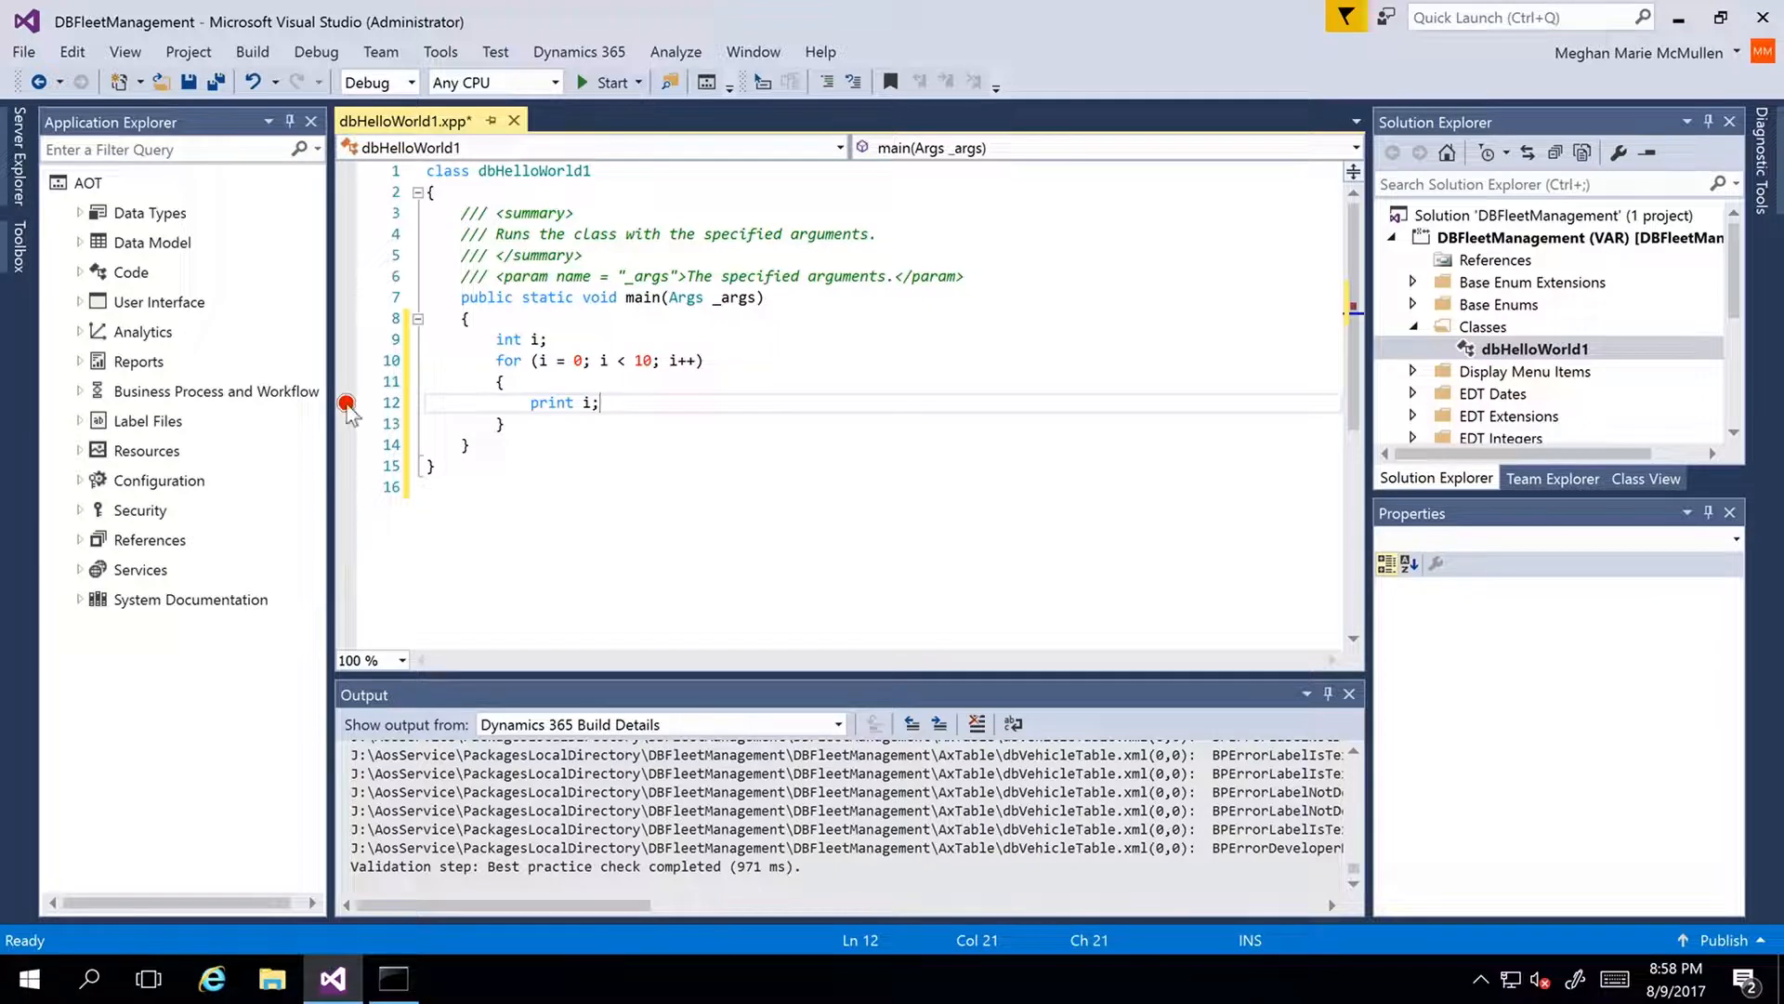
{"action": "left_click", "coordinate": [345, 403]}
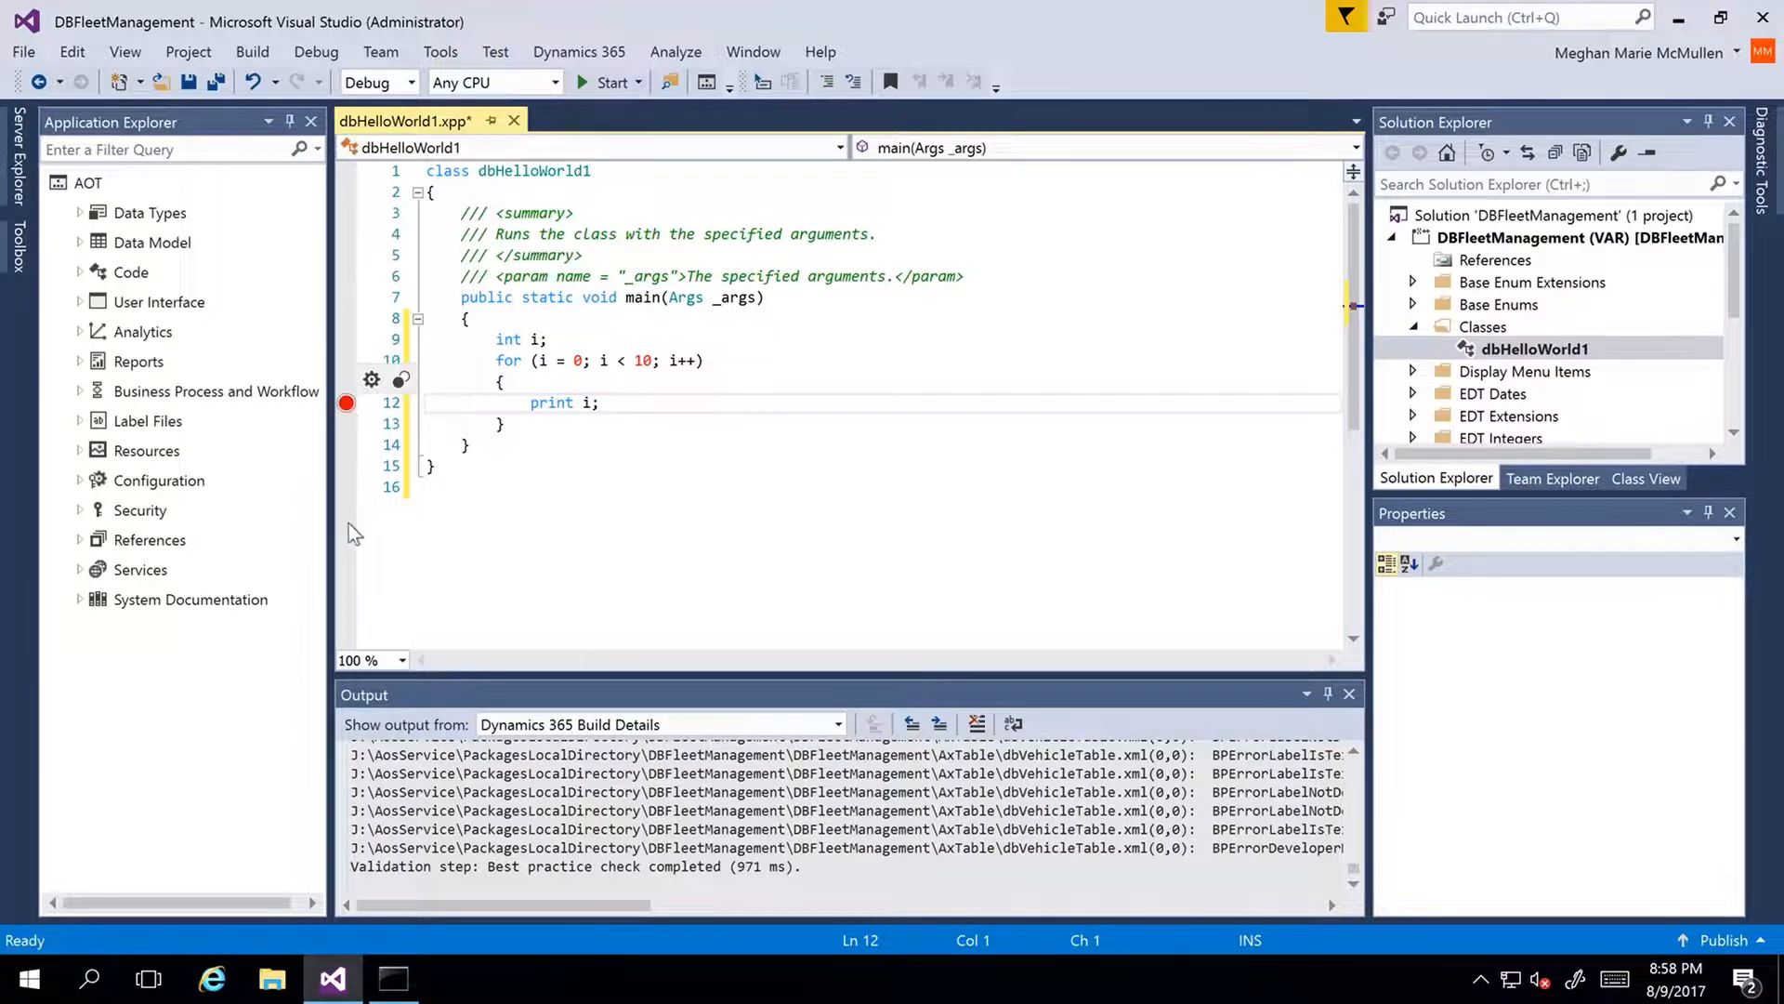
{"action": "left_click", "coordinate": [346, 403]}
{"action": "left_click", "coordinate": [483, 403]}
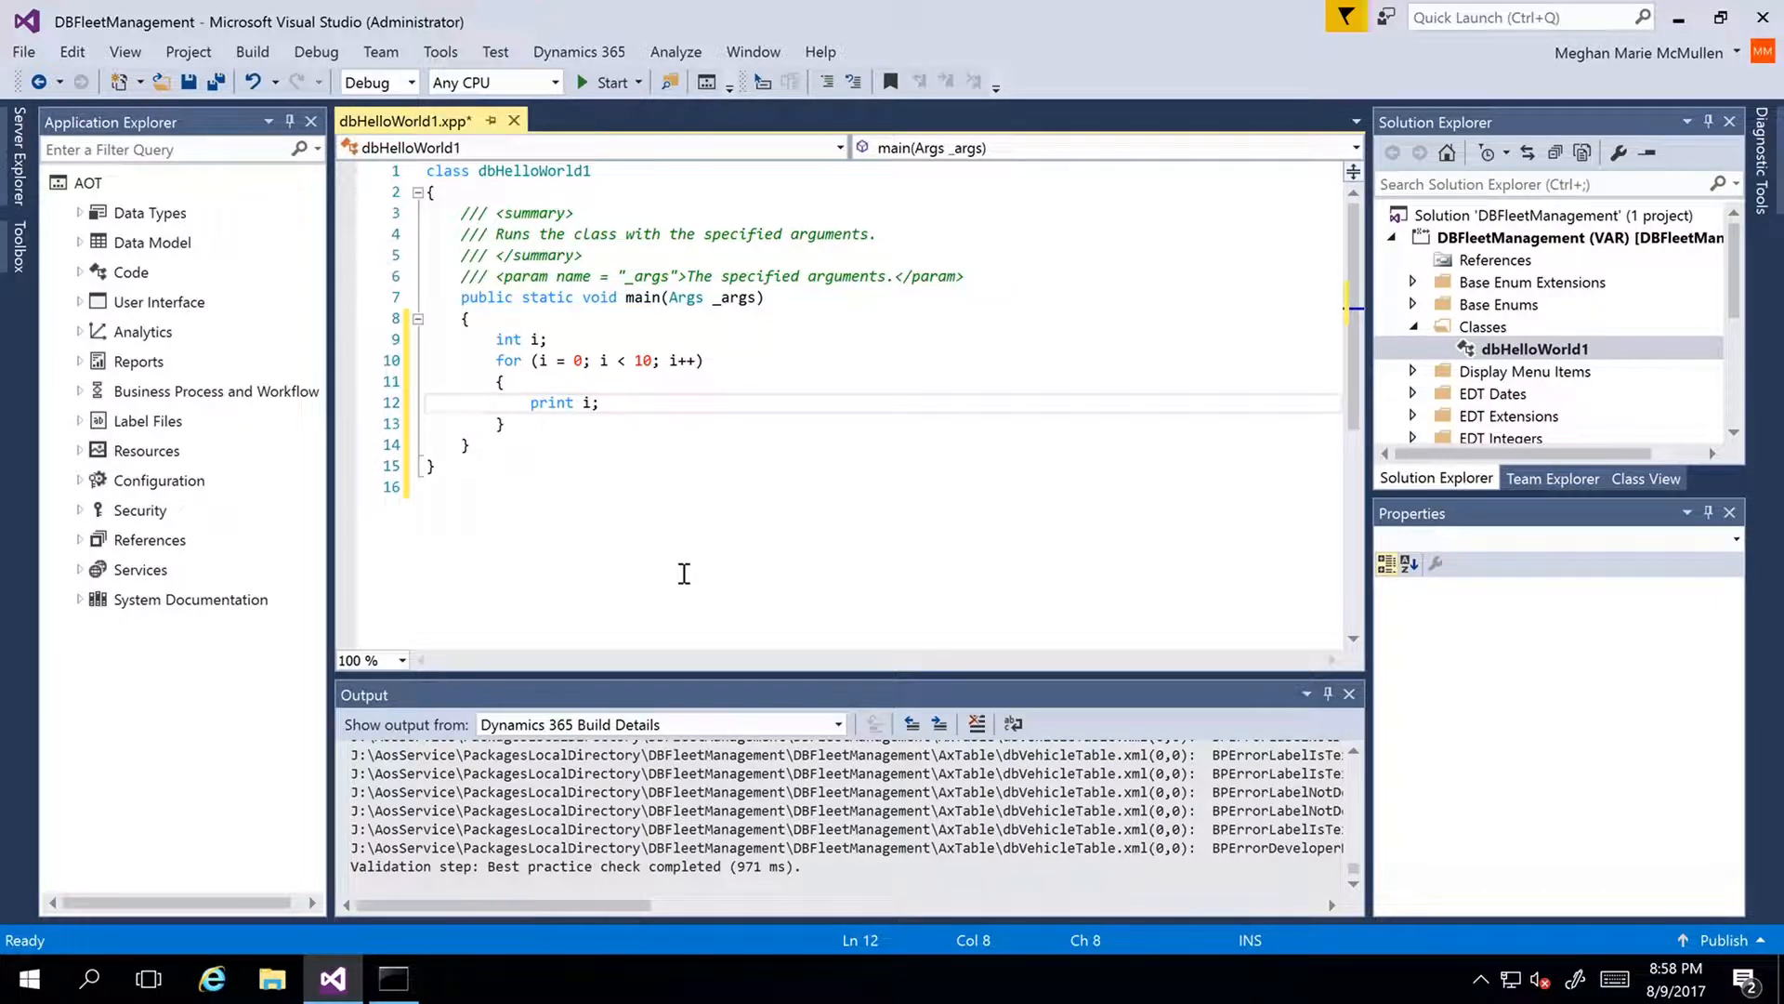
{"action": "key", "text": "F9"}
{"action": "right_click", "coordinate": [349, 407]}
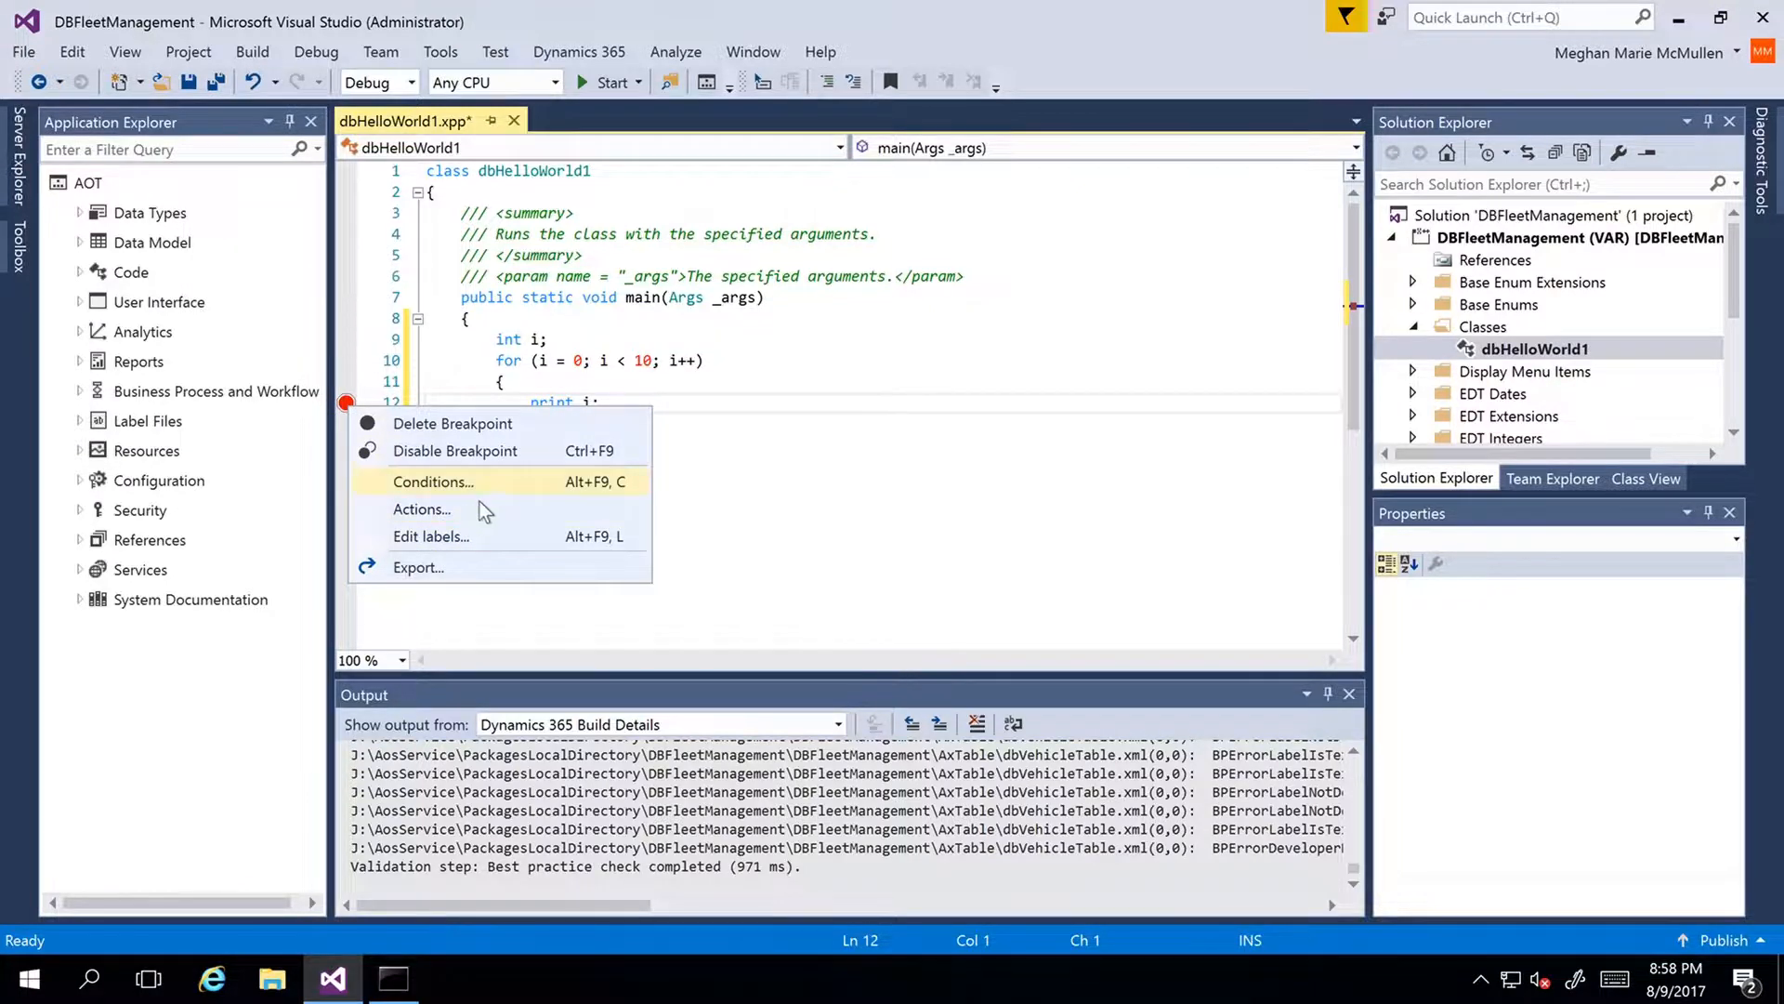
{"action": "left_click", "coordinate": [440, 484]}
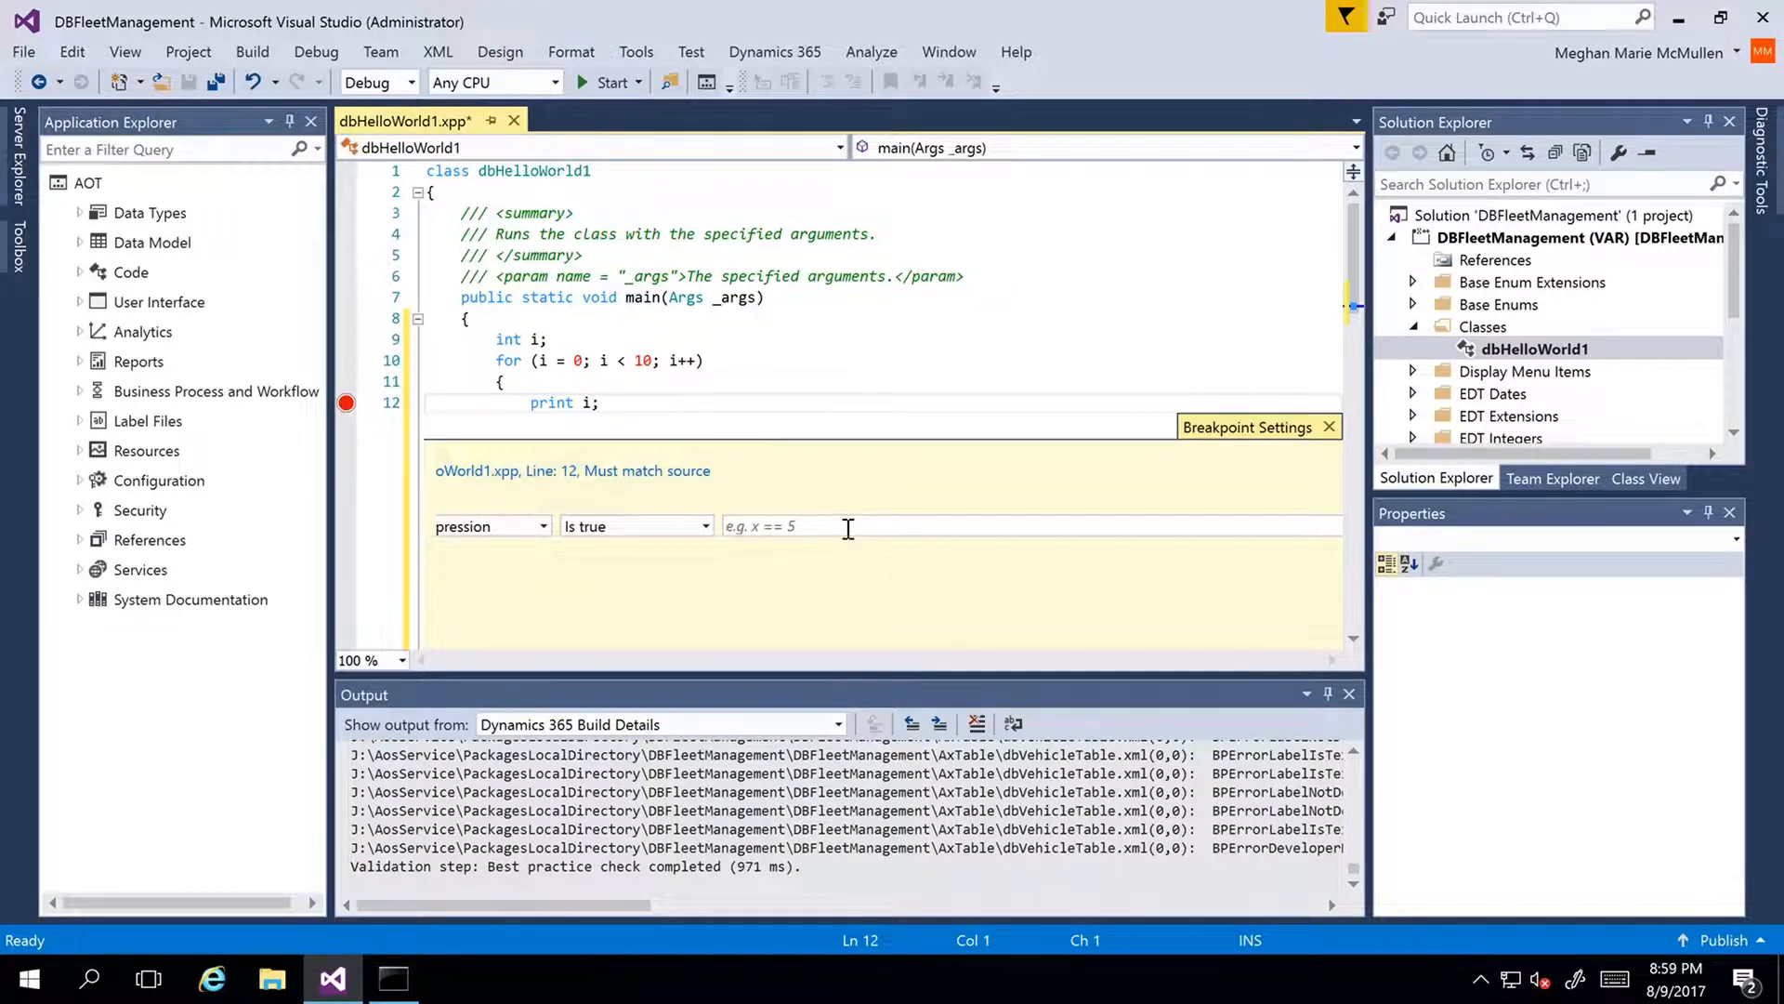
{"action": "left_click", "coordinate": [834, 525]}
{"action": "key", "text": "Escape"}
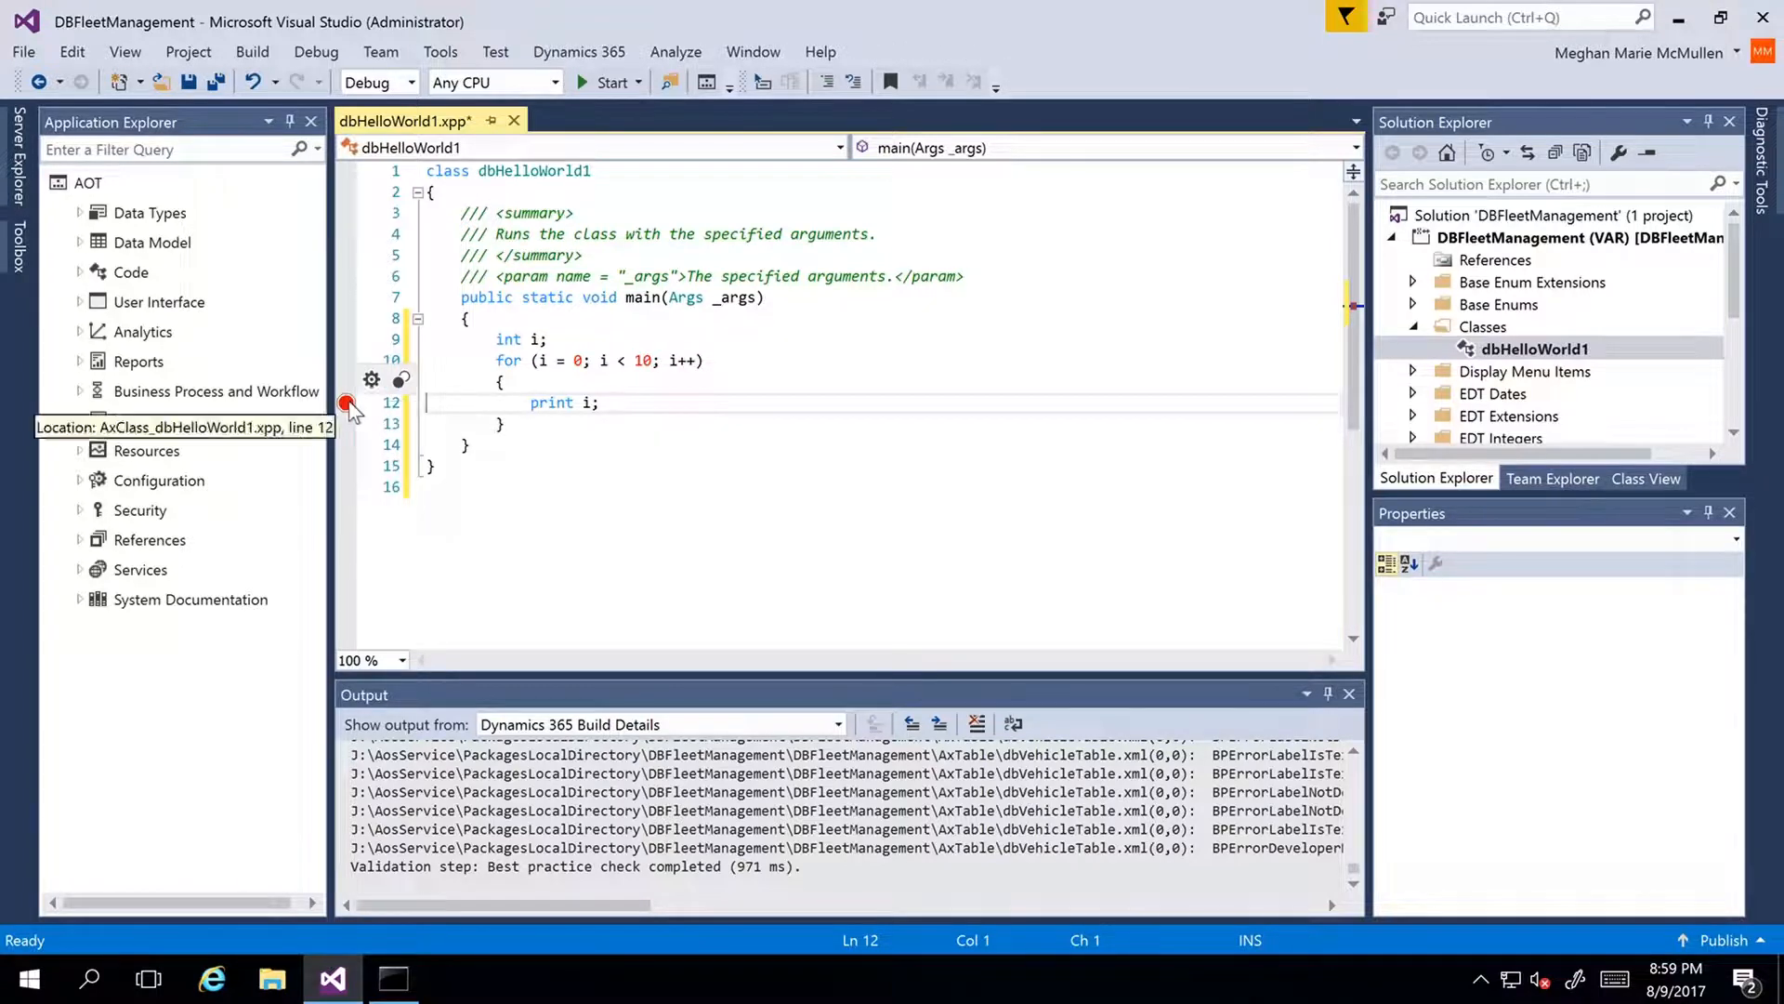
{"action": "right_click", "coordinate": [346, 403]}
{"action": "left_click", "coordinate": [421, 505]}
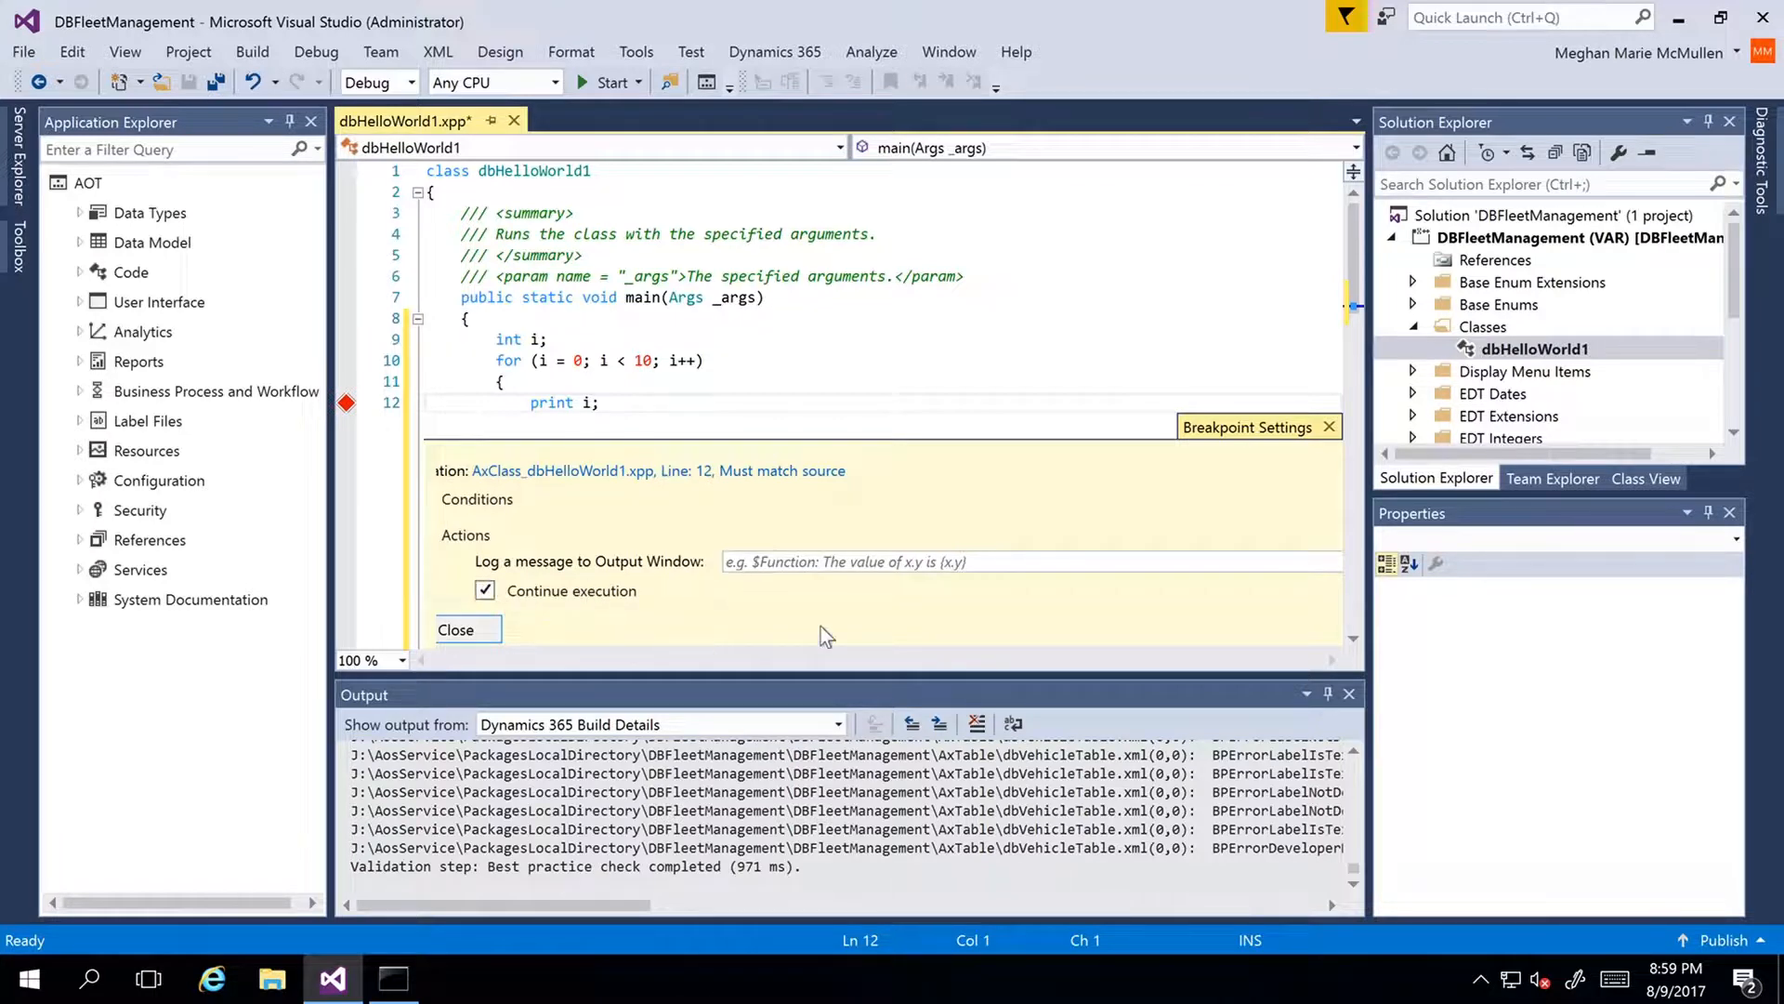
{"action": "left_click", "coordinate": [469, 631]}
{"action": "left_click", "coordinate": [475, 544]}
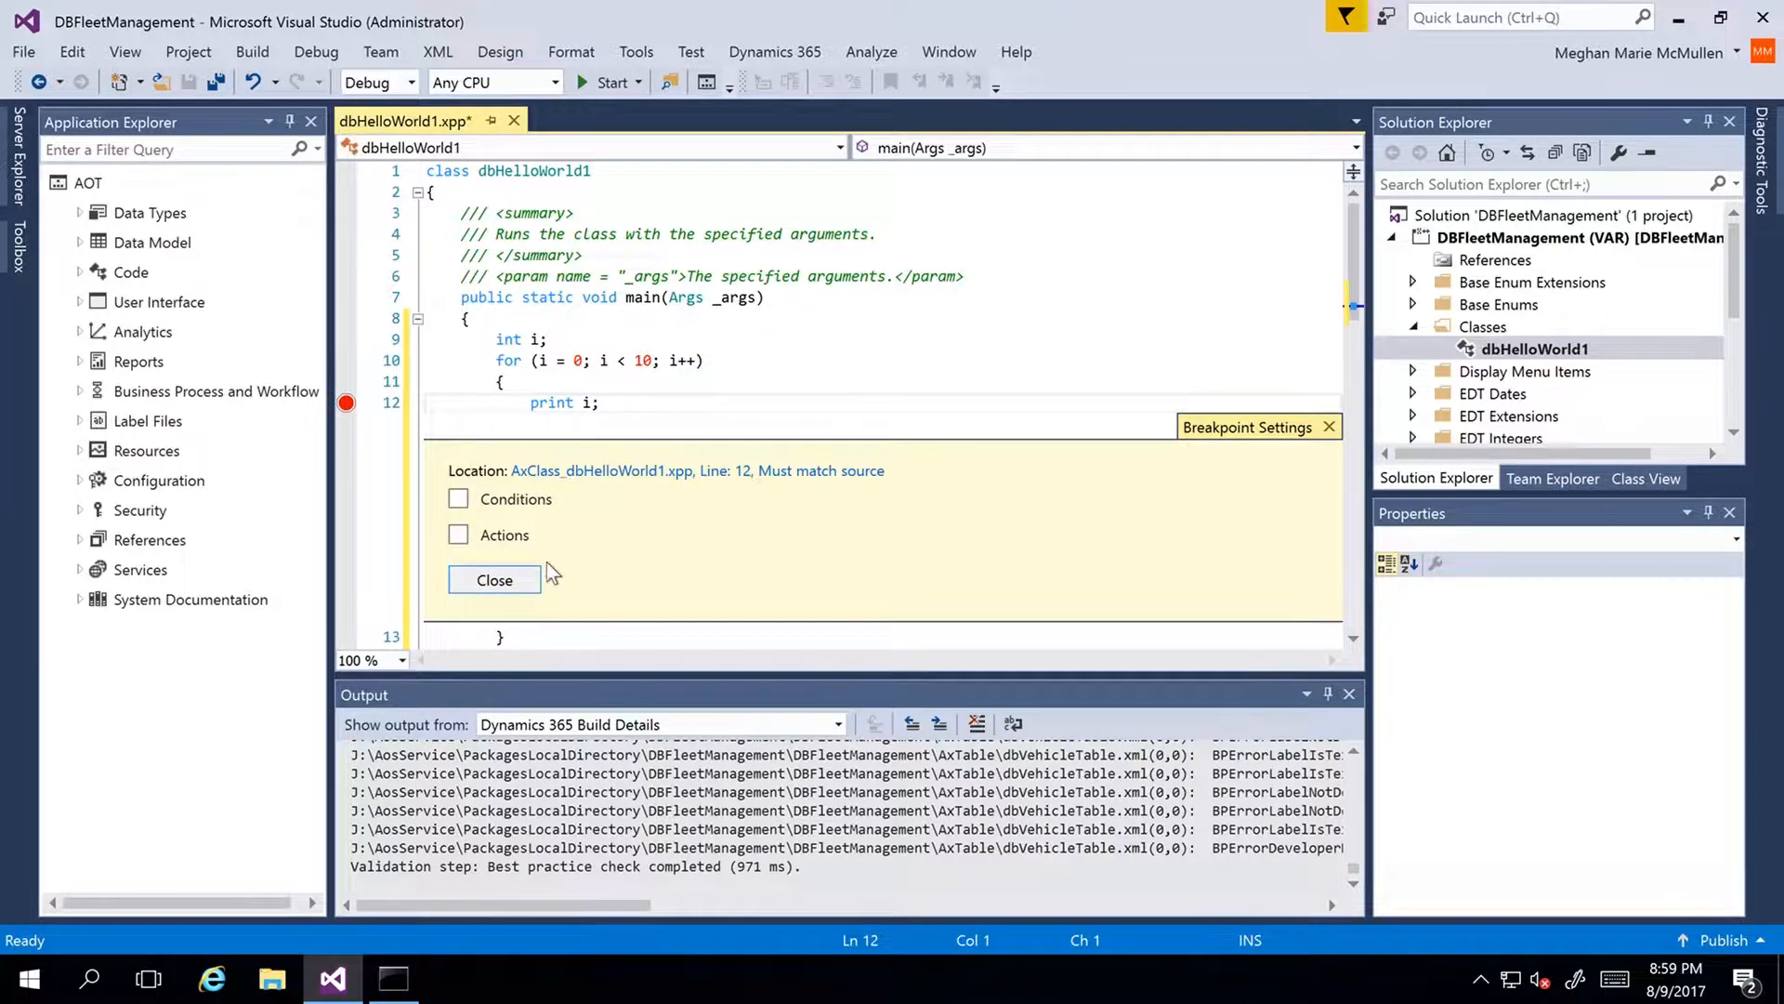
{"action": "left_click", "coordinate": [1328, 426]}
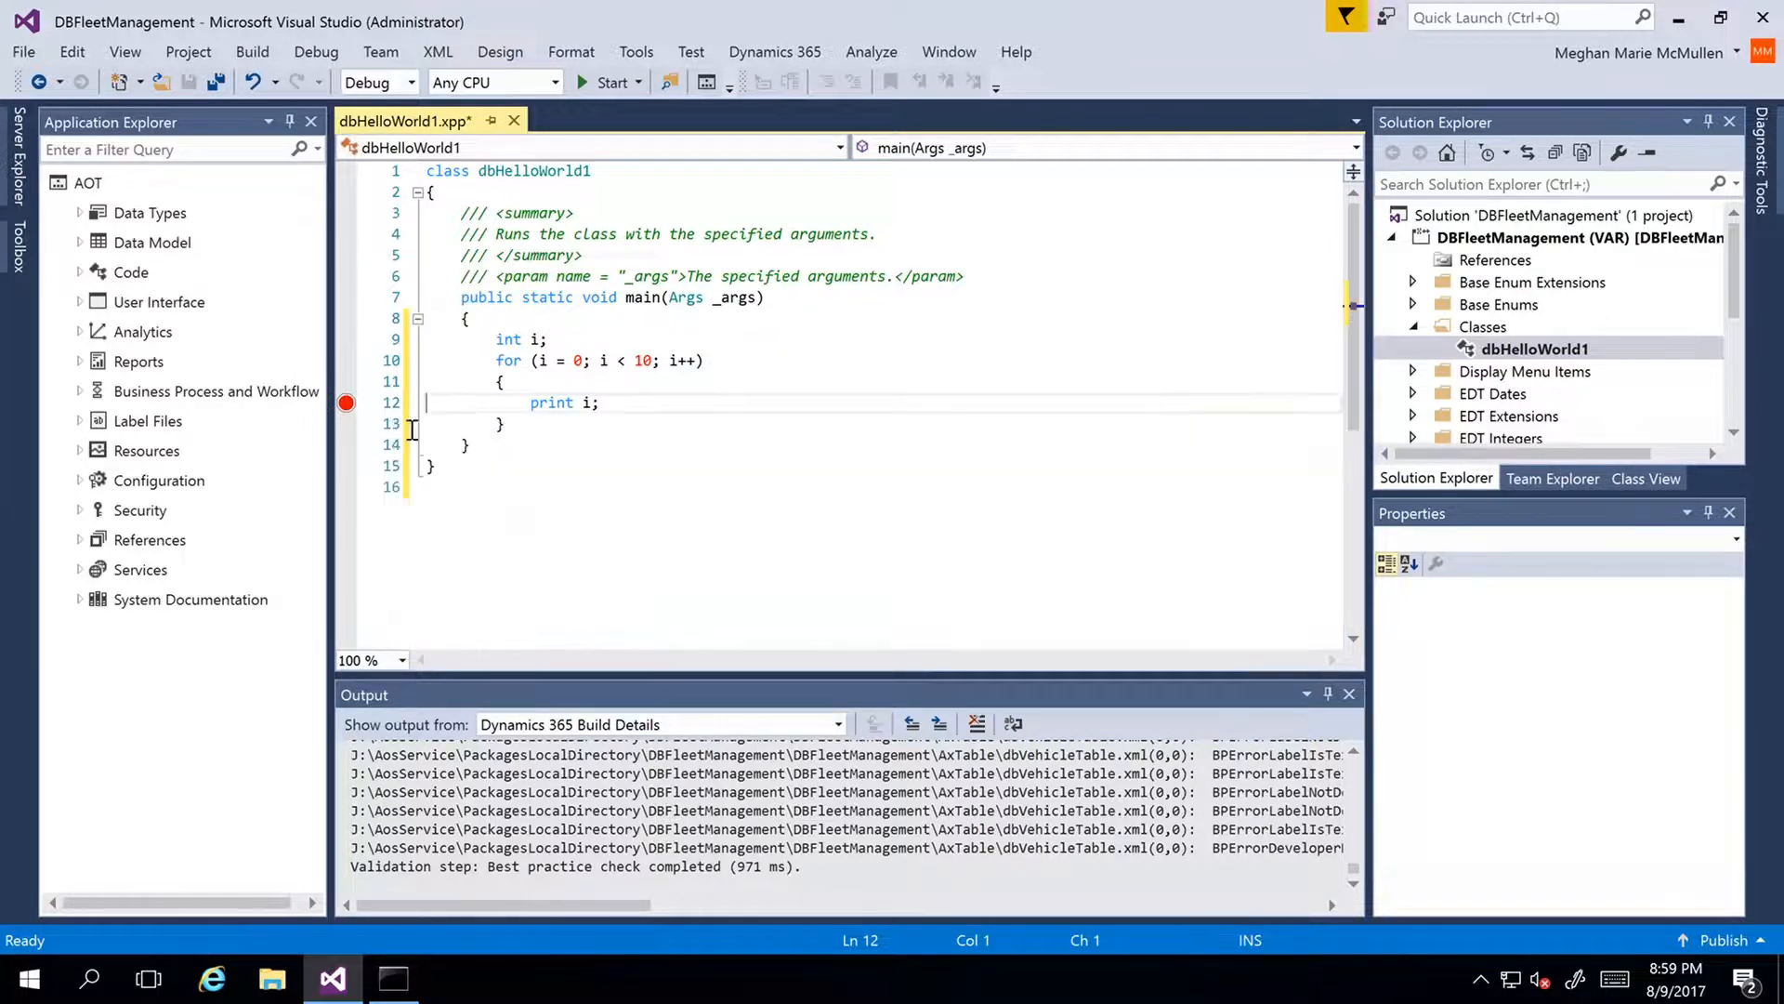
{"action": "right_click", "coordinate": [348, 403]}
{"action": "left_click", "coordinate": [444, 471]}
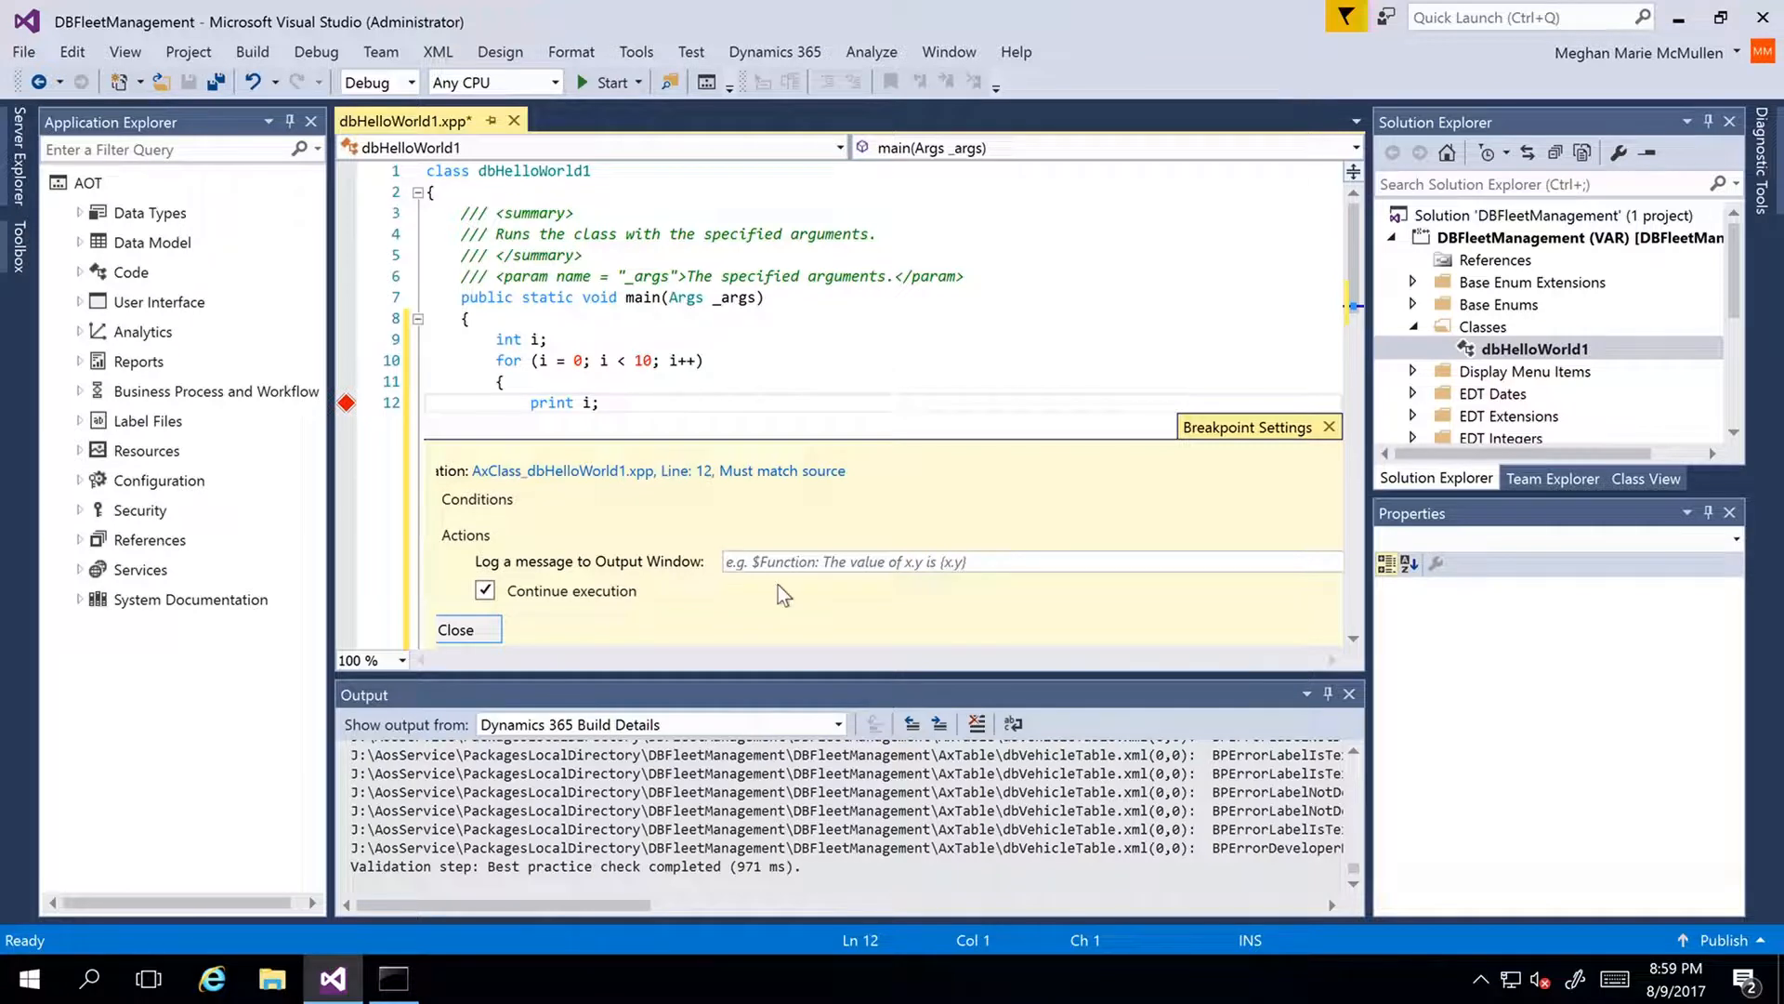
{"action": "left_click", "coordinate": [1329, 427]}
{"action": "mouse_move", "coordinate": [346, 404]}
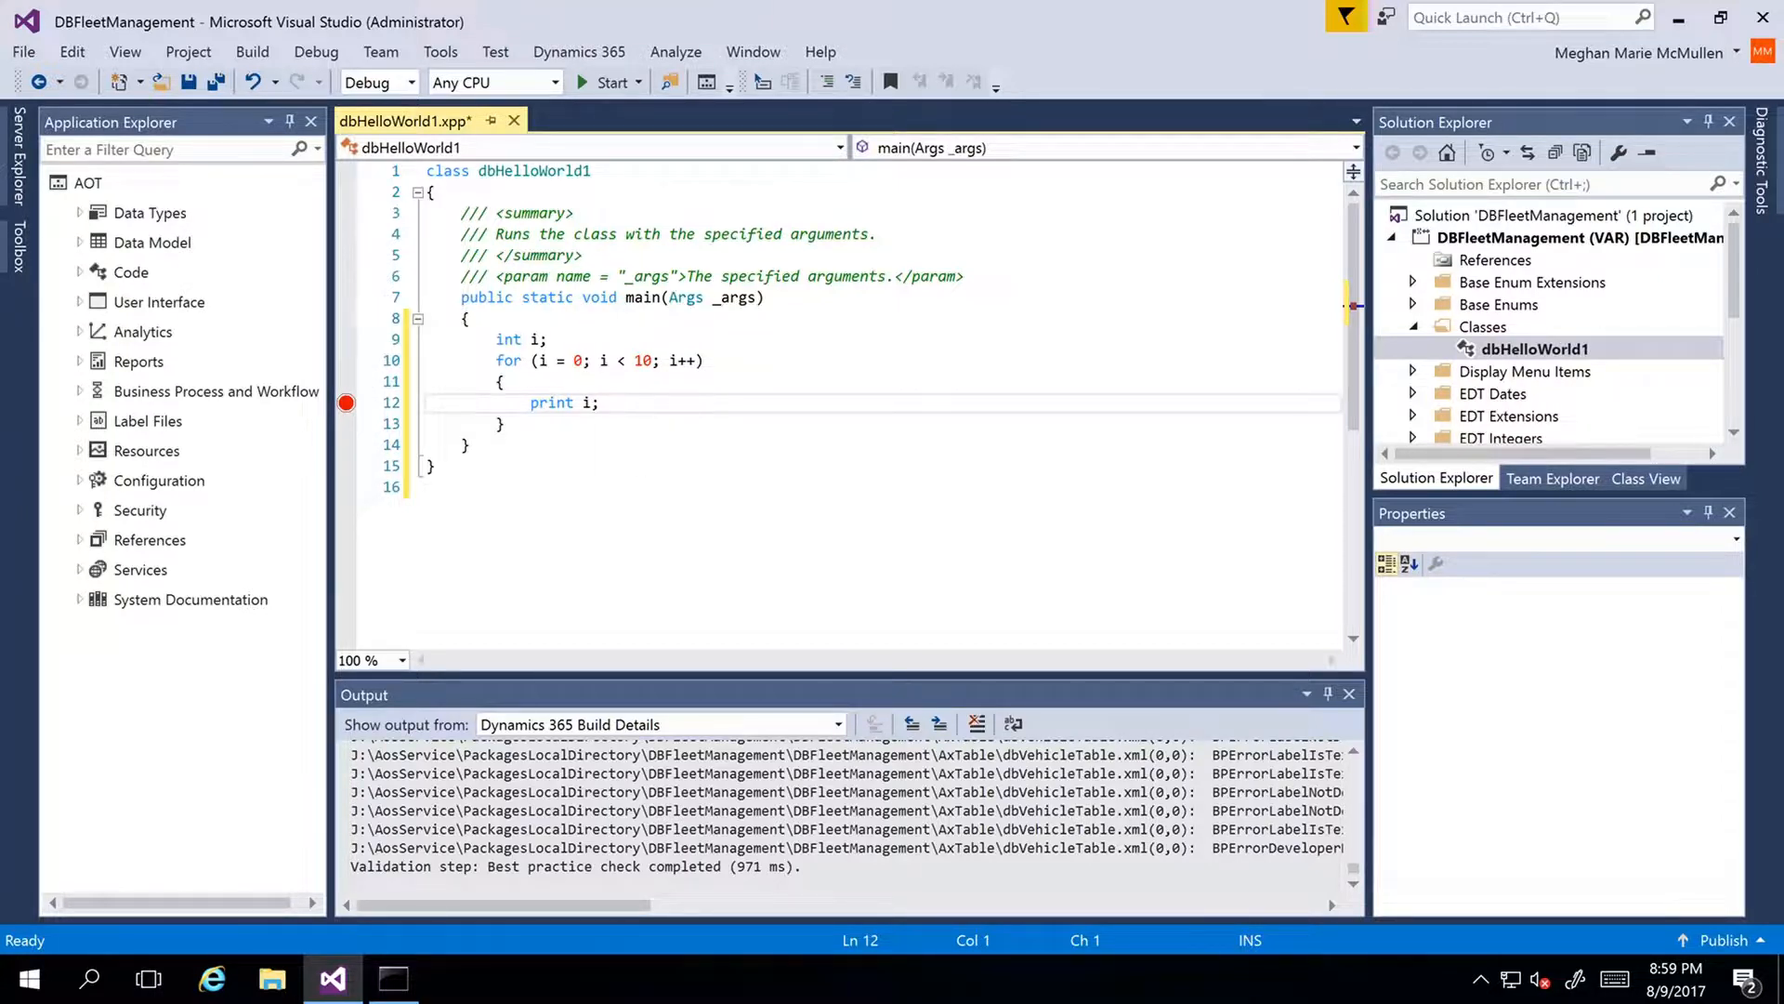
Step: Start debugging the project from the Debug menu
{"action": "left_click", "coordinate": [315, 52]}
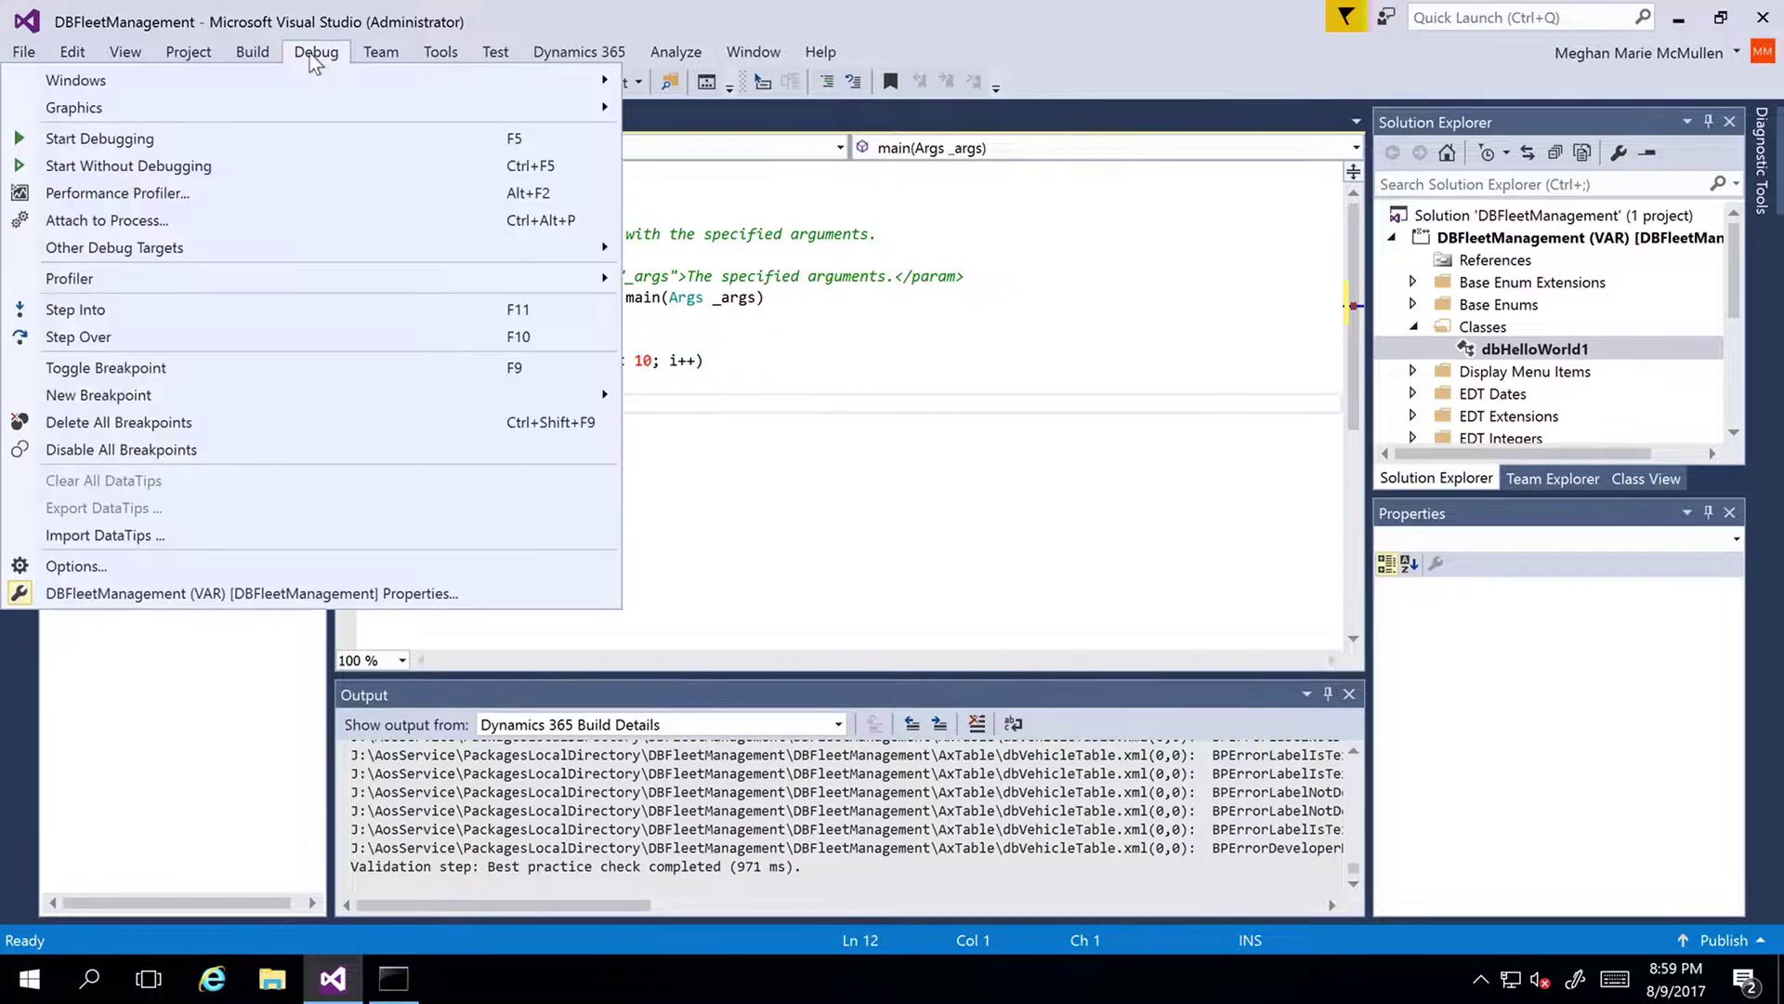
{"action": "left_click", "coordinate": [252, 145]}
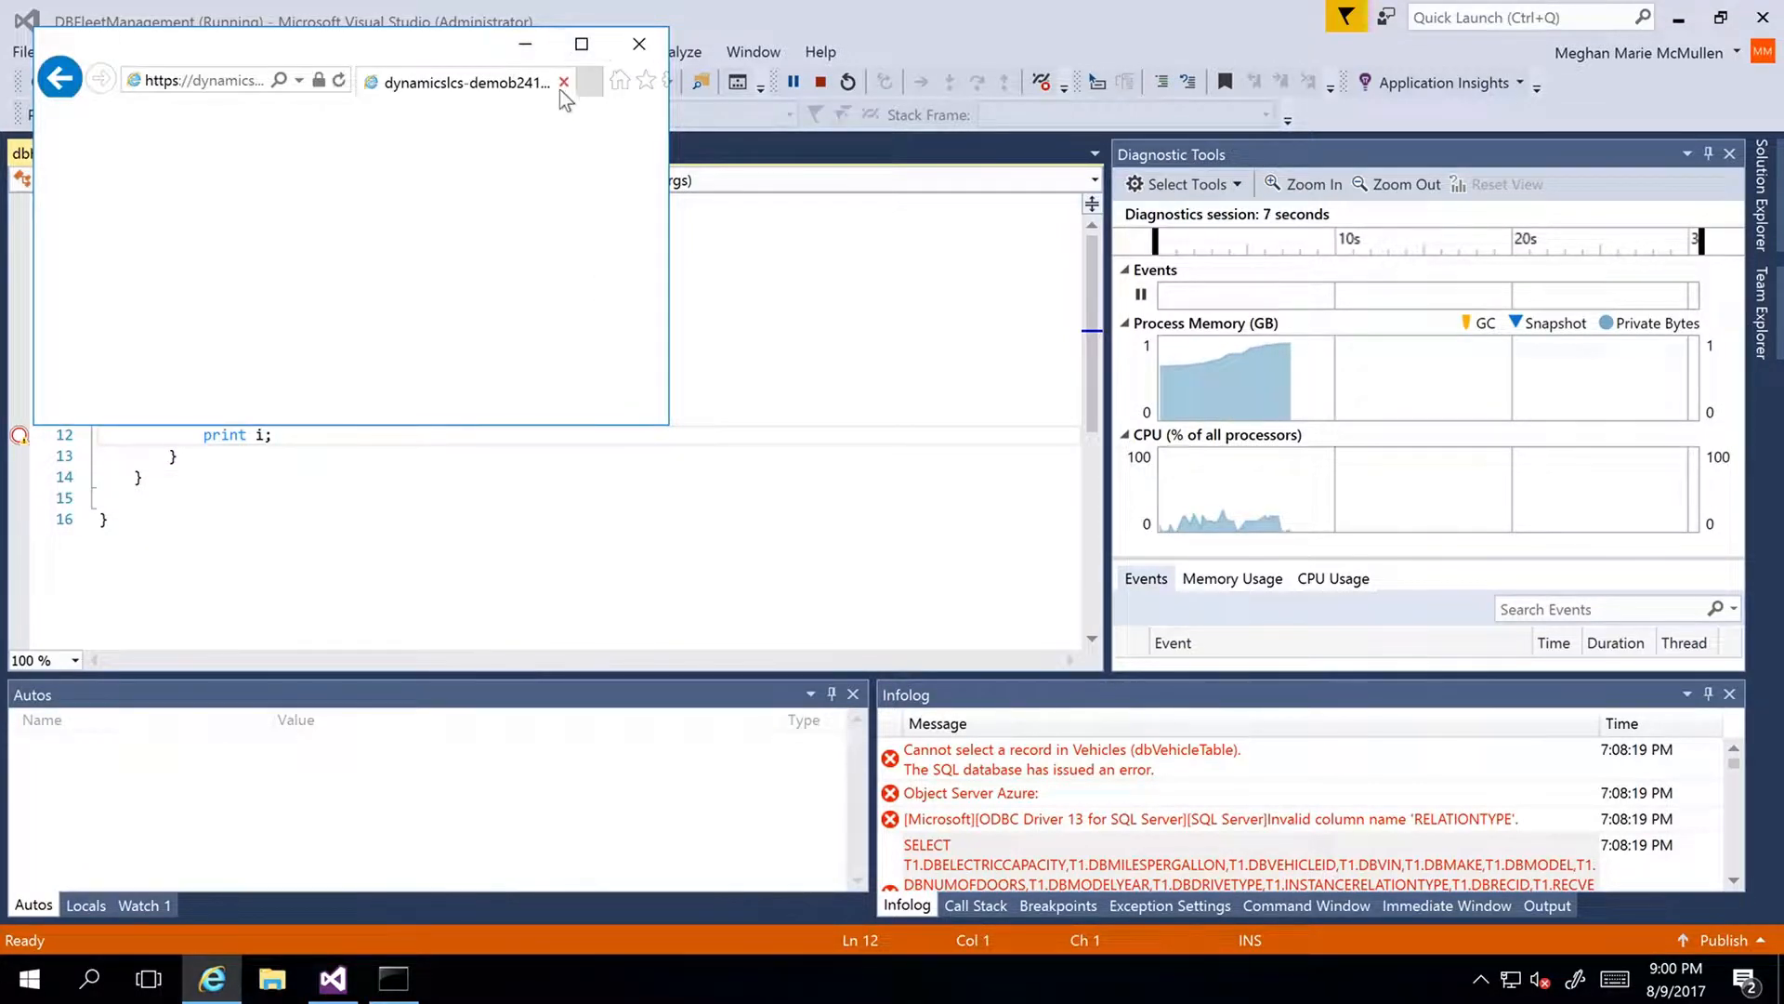
Step: Minimize and restore the Class runner browser window, then dismiss the Visual Studio busy notification
{"action": "left_click", "coordinate": [527, 53]}
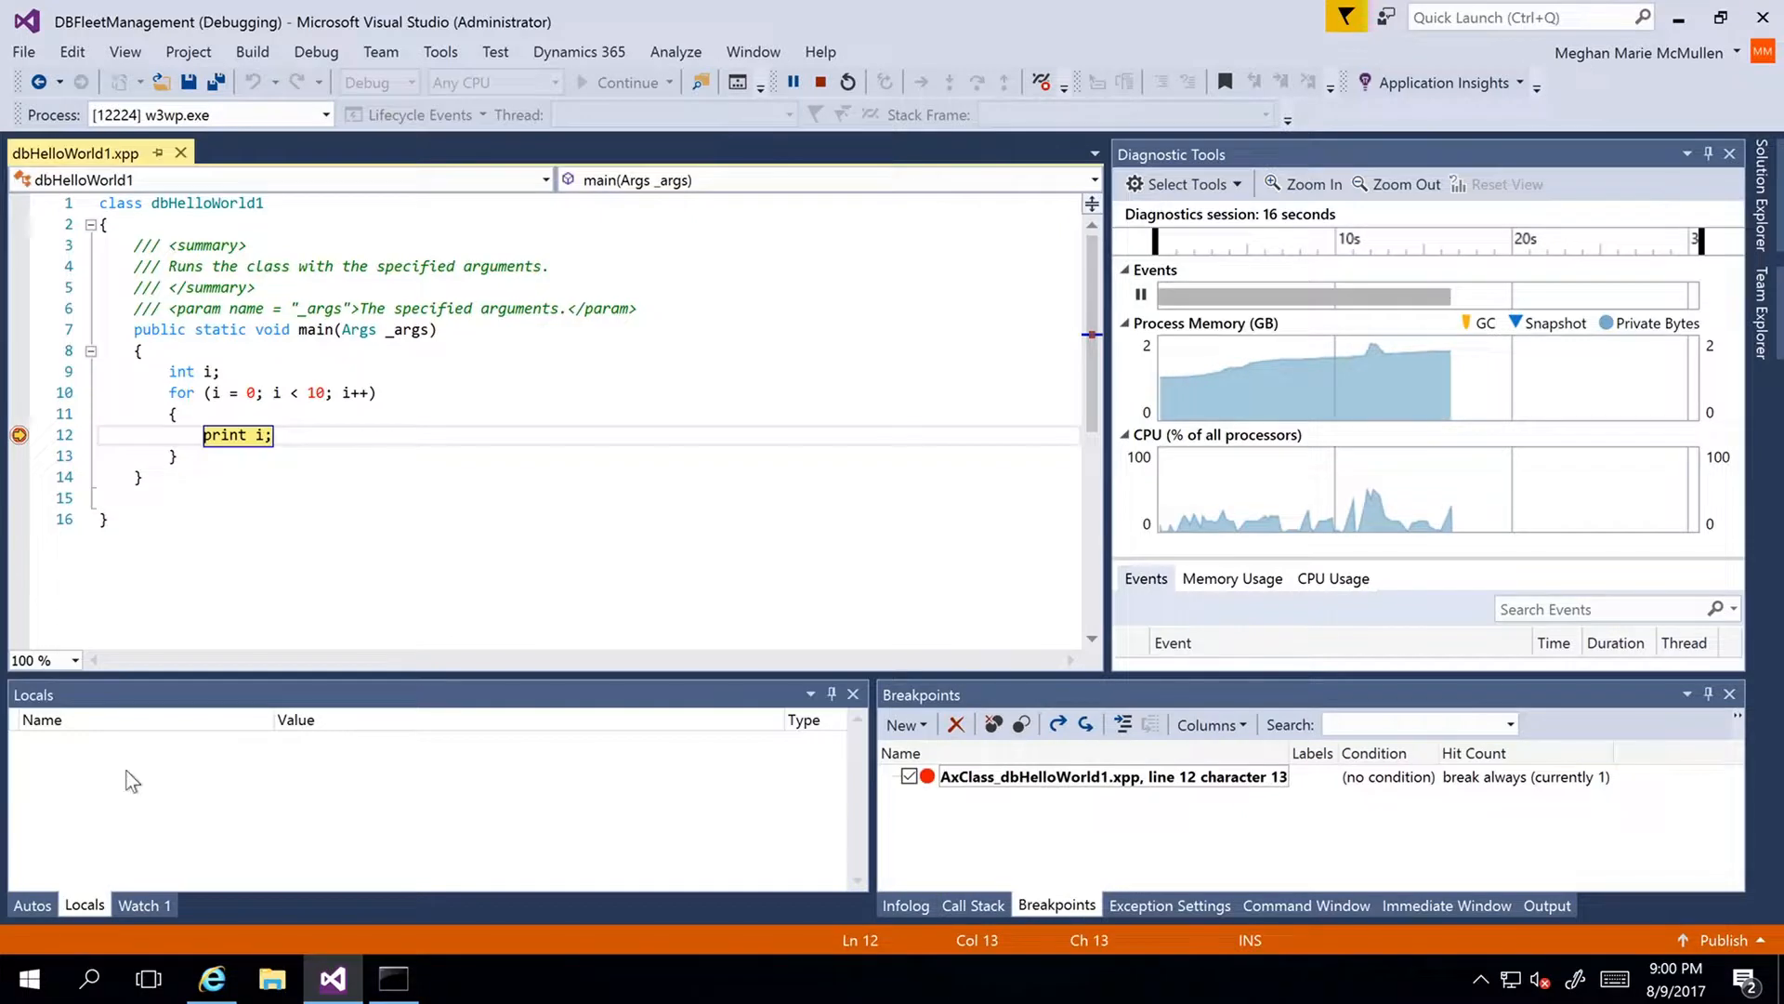
{"action": "left_click", "coordinate": [213, 979]}
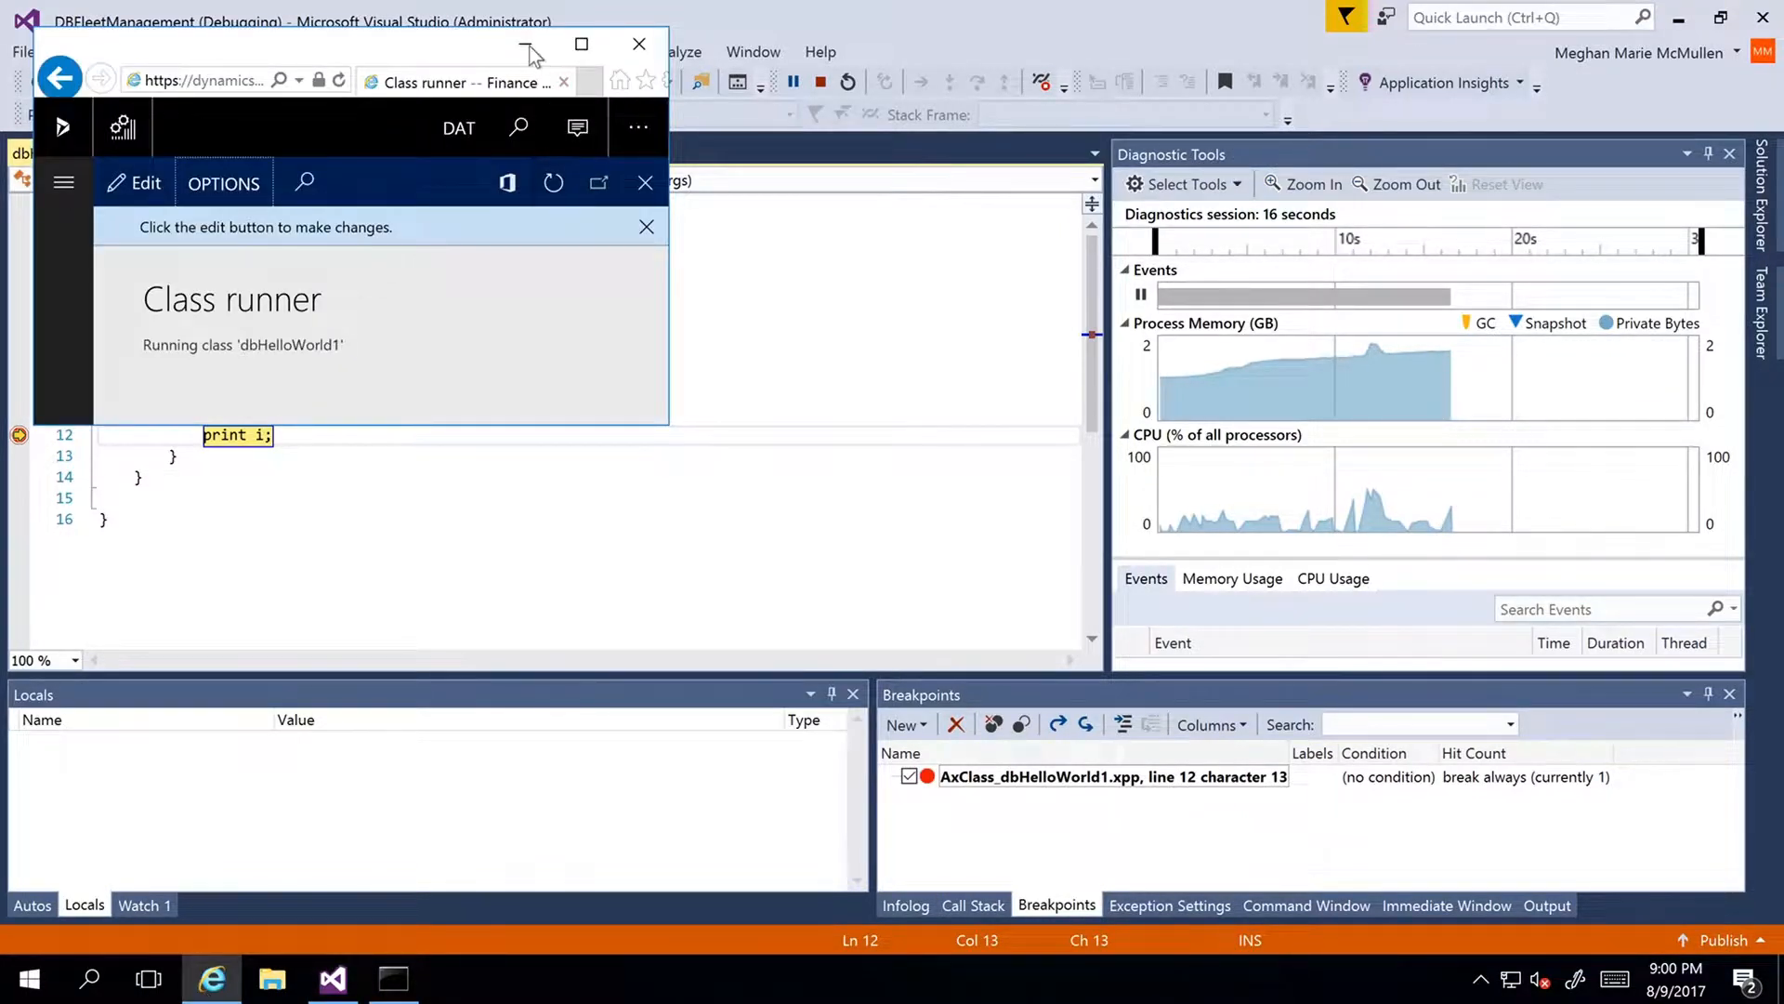
{"action": "left_click", "coordinate": [531, 47]}
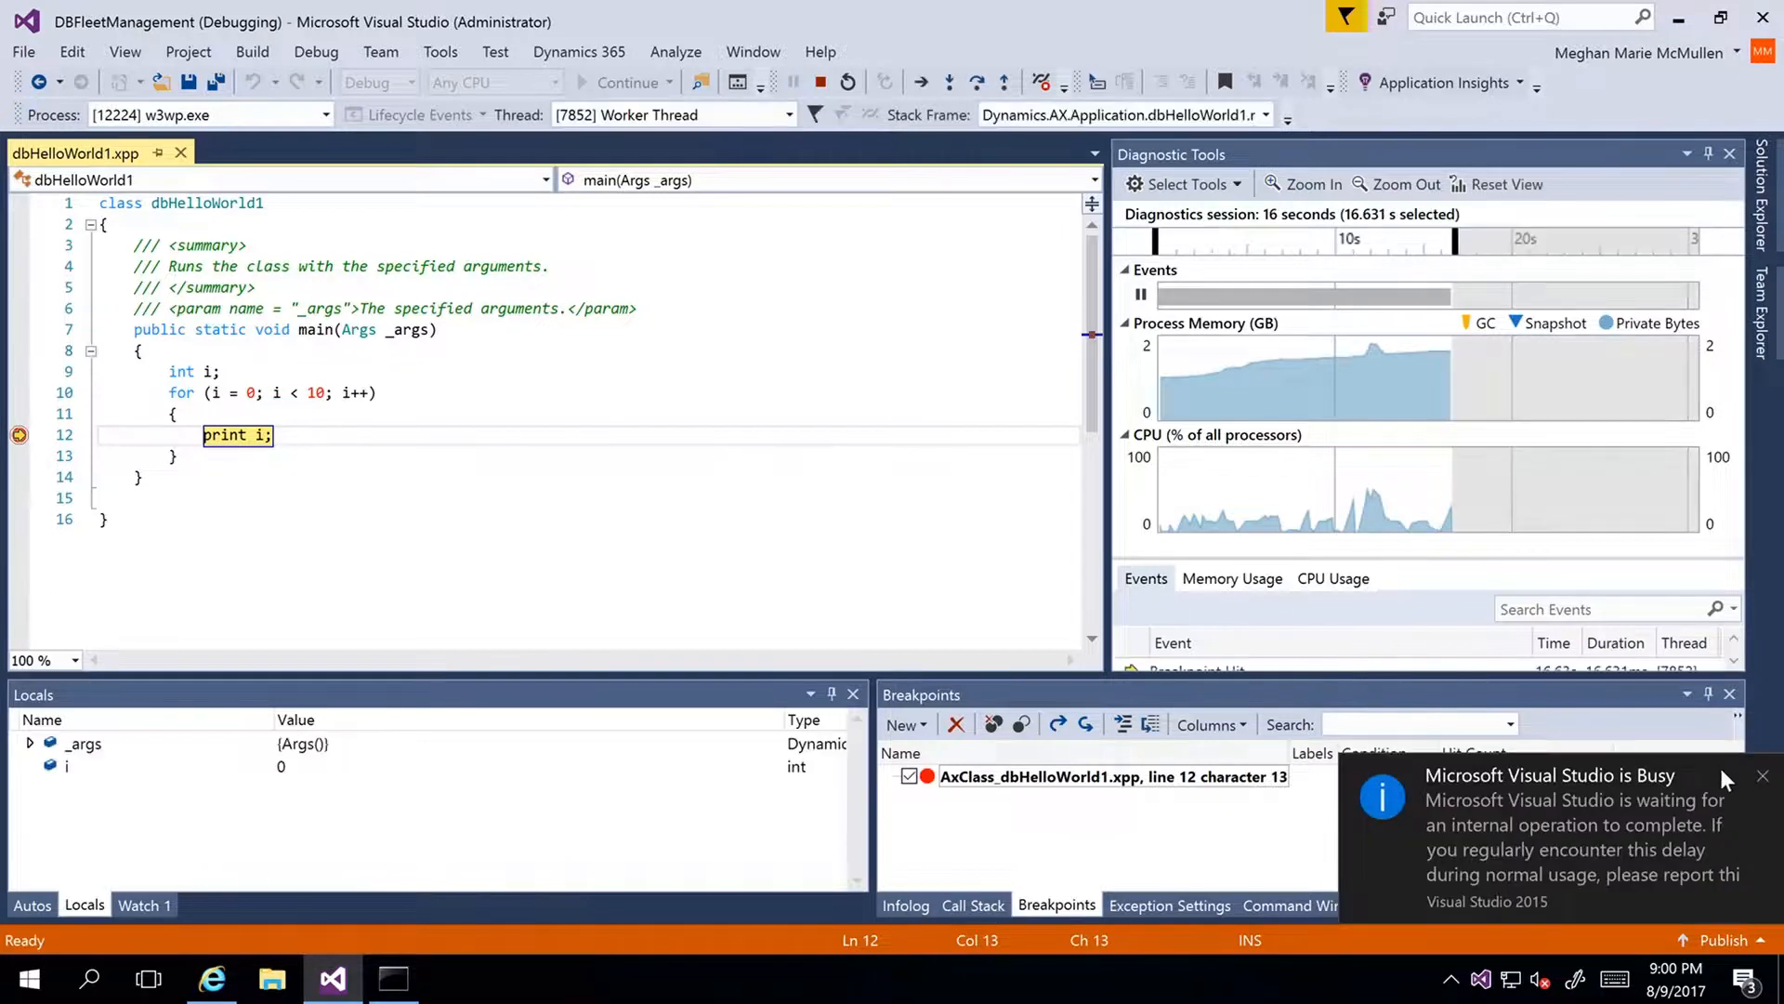
{"action": "left_click", "coordinate": [1757, 785]}
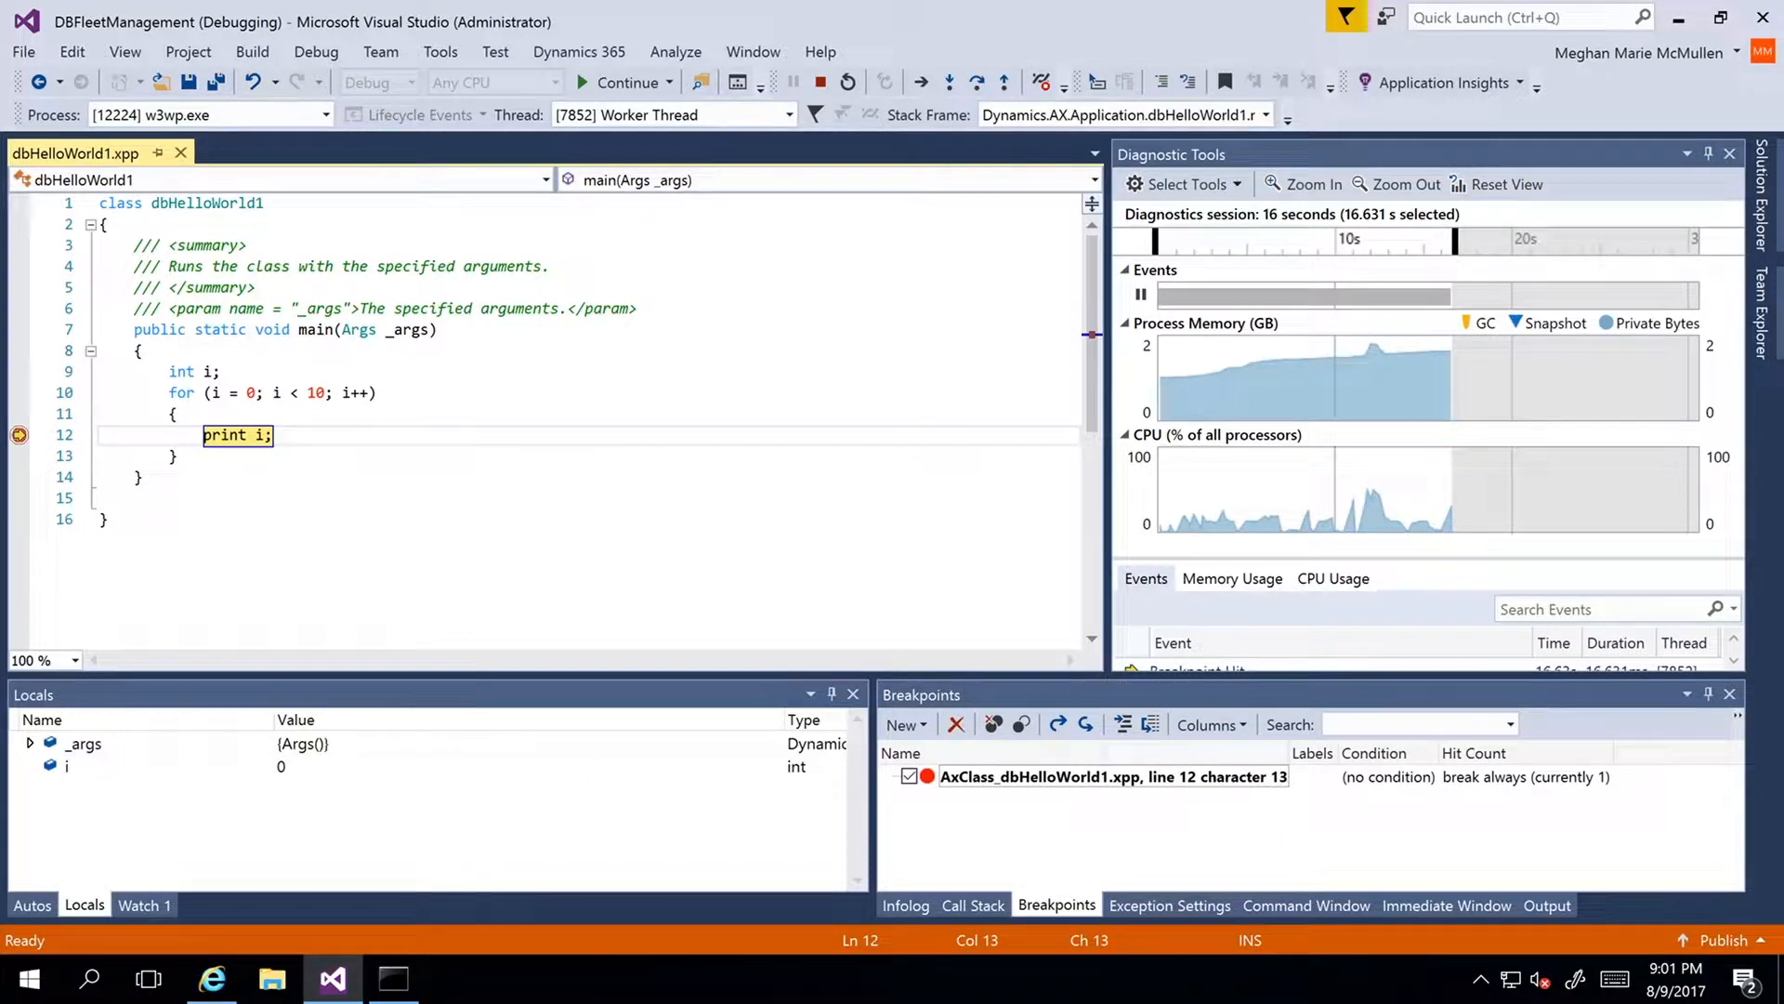
{"action": "left_click", "coordinate": [906, 904]}
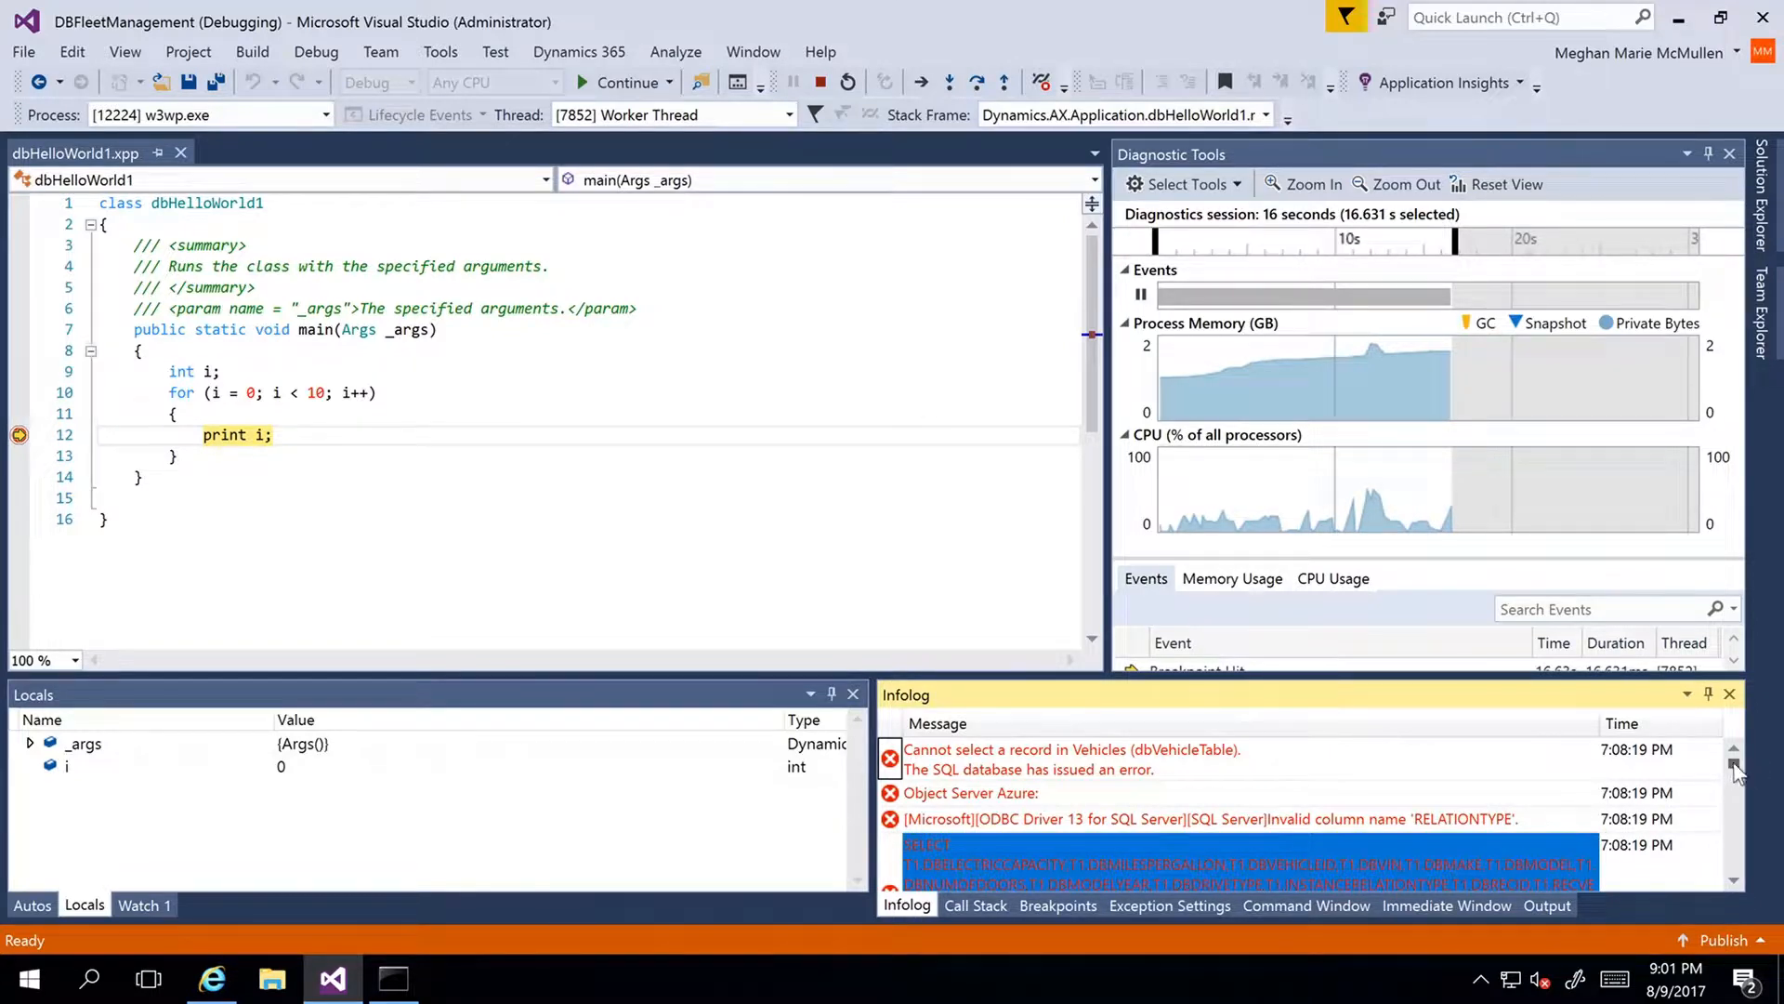
{"action": "left_click_drag", "start_coordinate": [1736, 764], "coordinate": [1737, 889]}
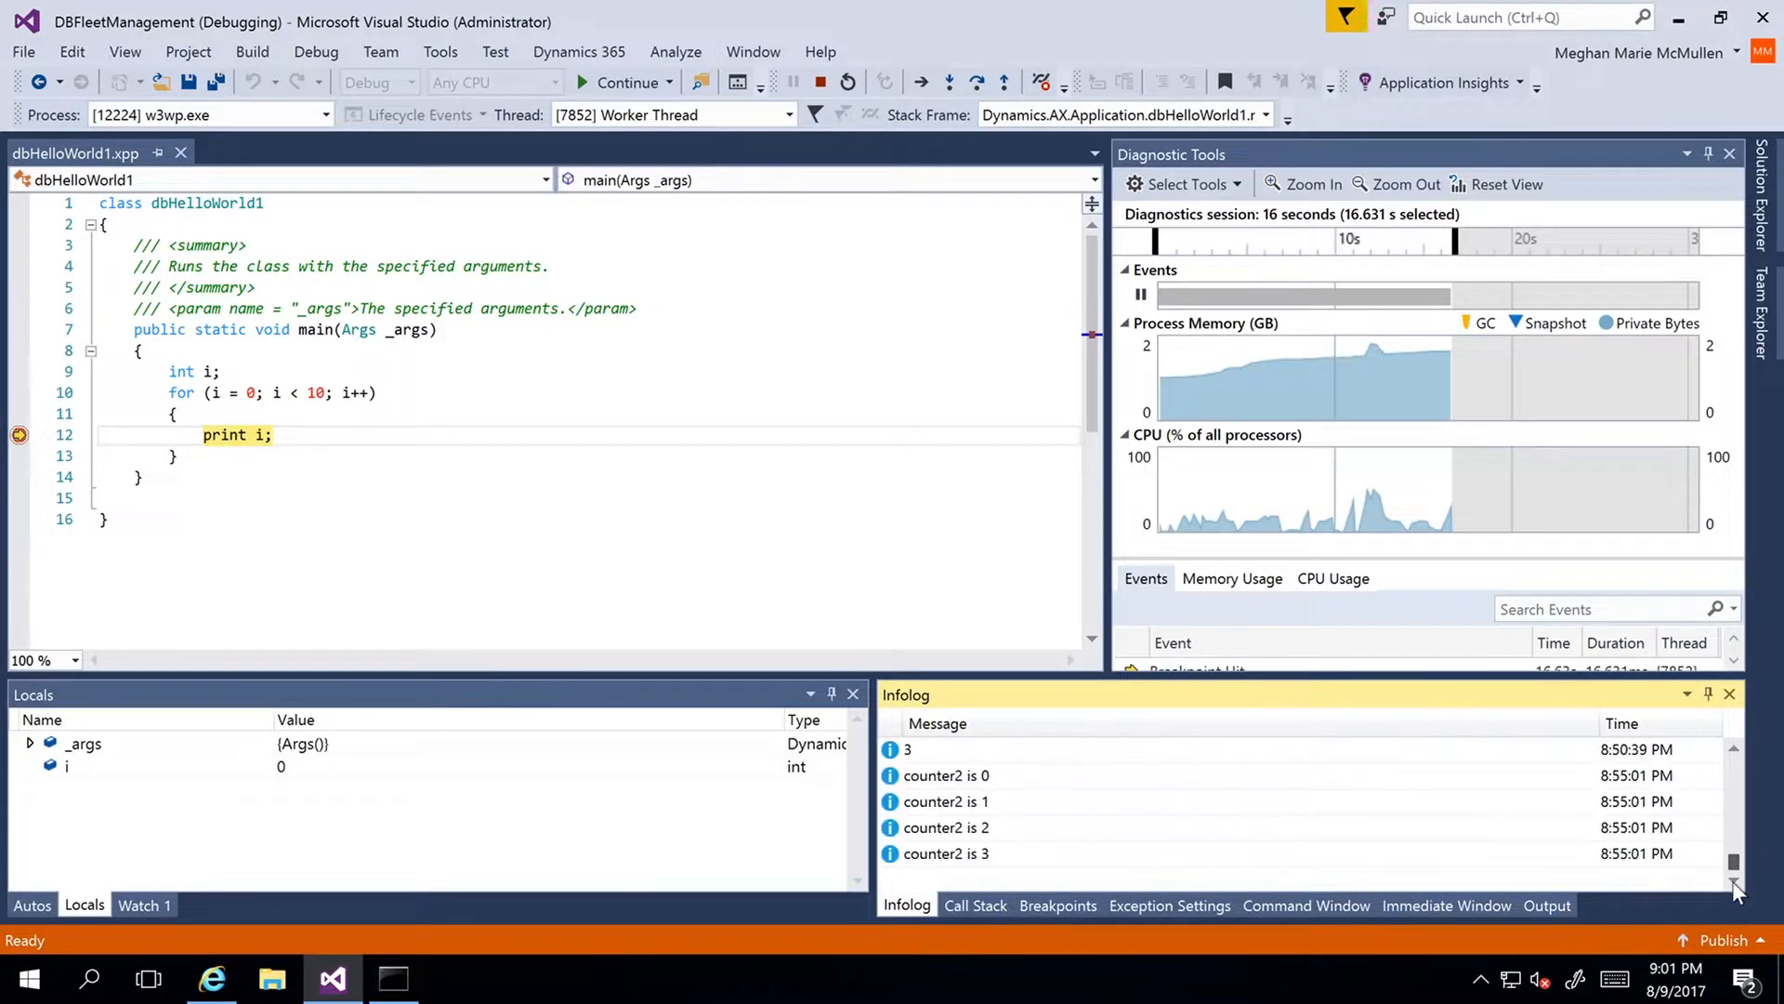
{"action": "scroll", "coordinate": [1186, 855], "scroll_direction": "up", "scroll_amount": 5}
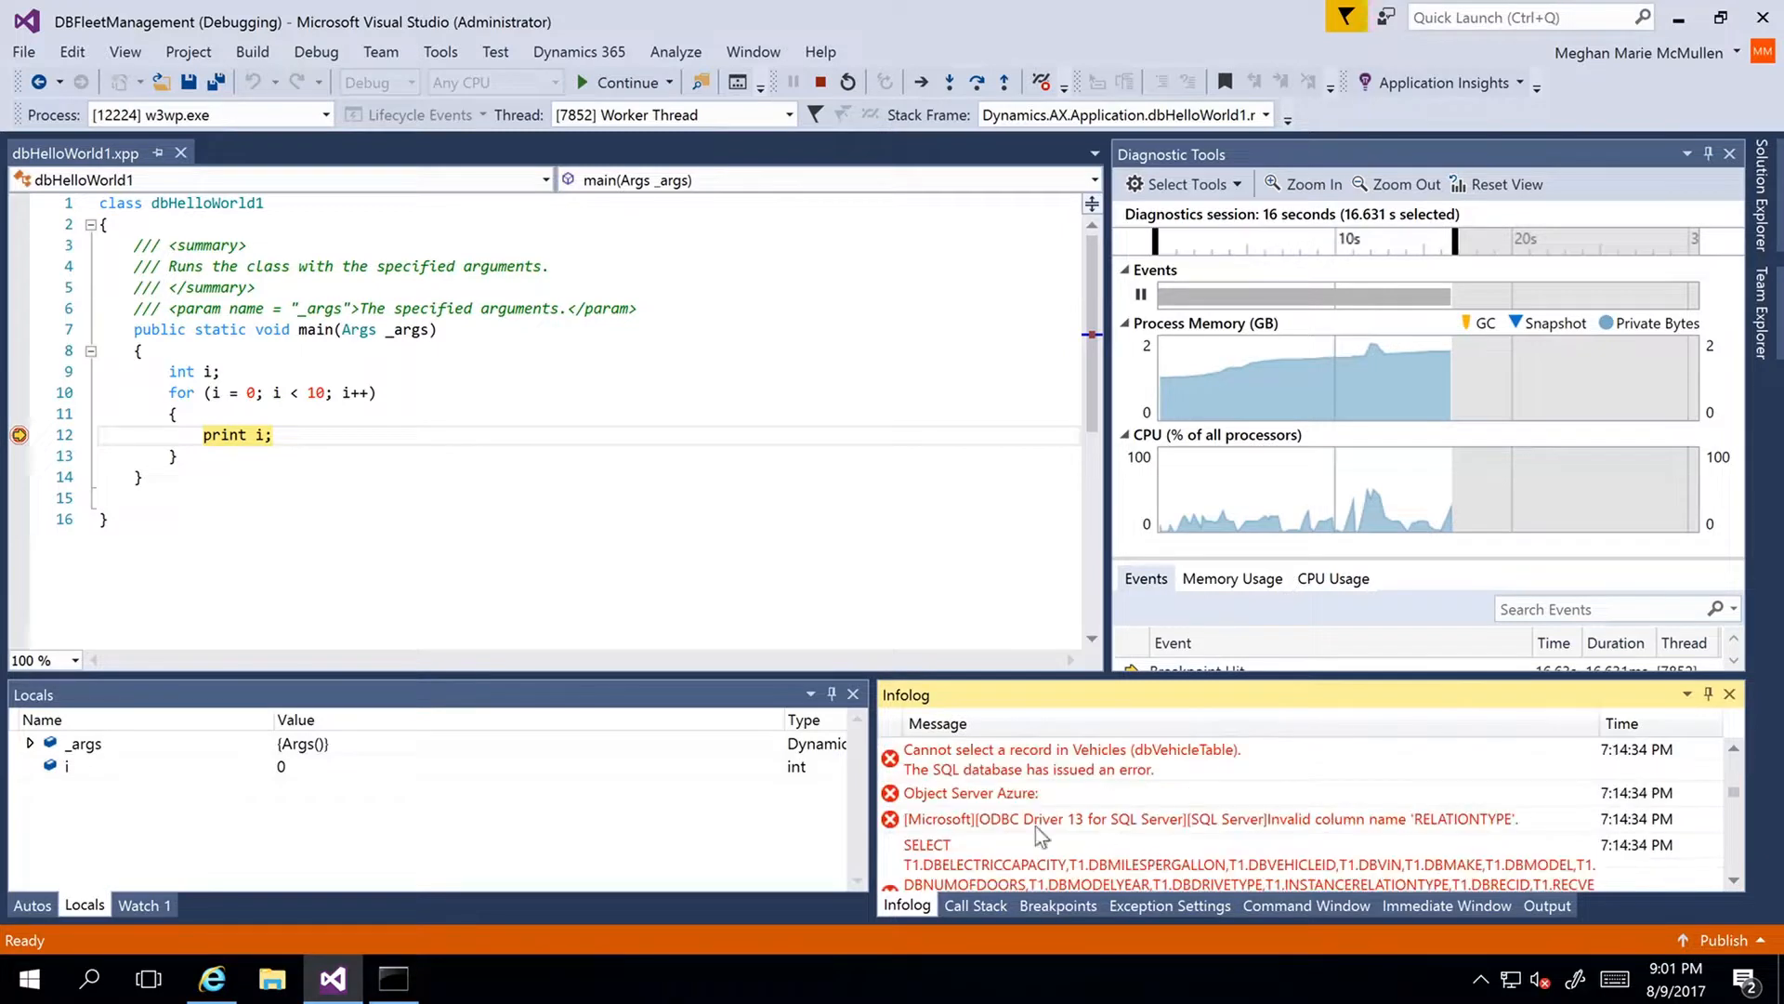
{"action": "scroll", "coordinate": [1156, 852], "scroll_direction": "down", "scroll_amount": 5}
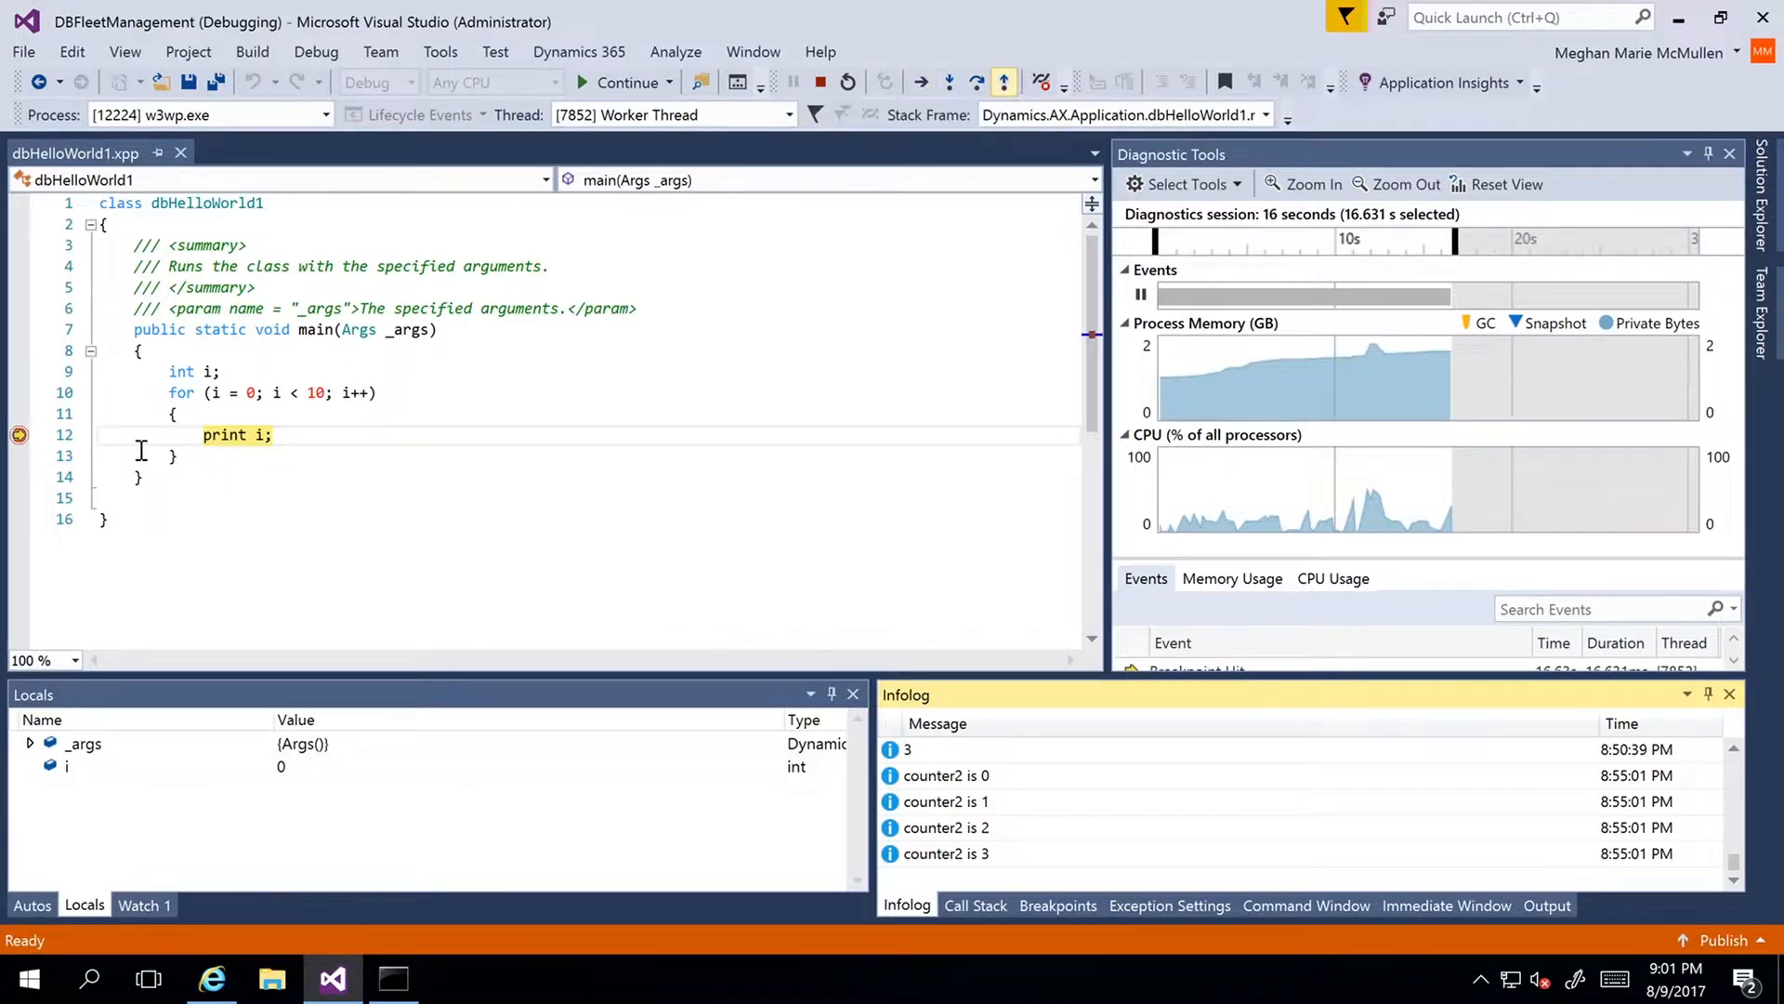
Step: Step over, out of and into the for loop until i reaches 5, then continue to the next breakpoint hit
{"action": "left_click", "coordinate": [952, 82]}
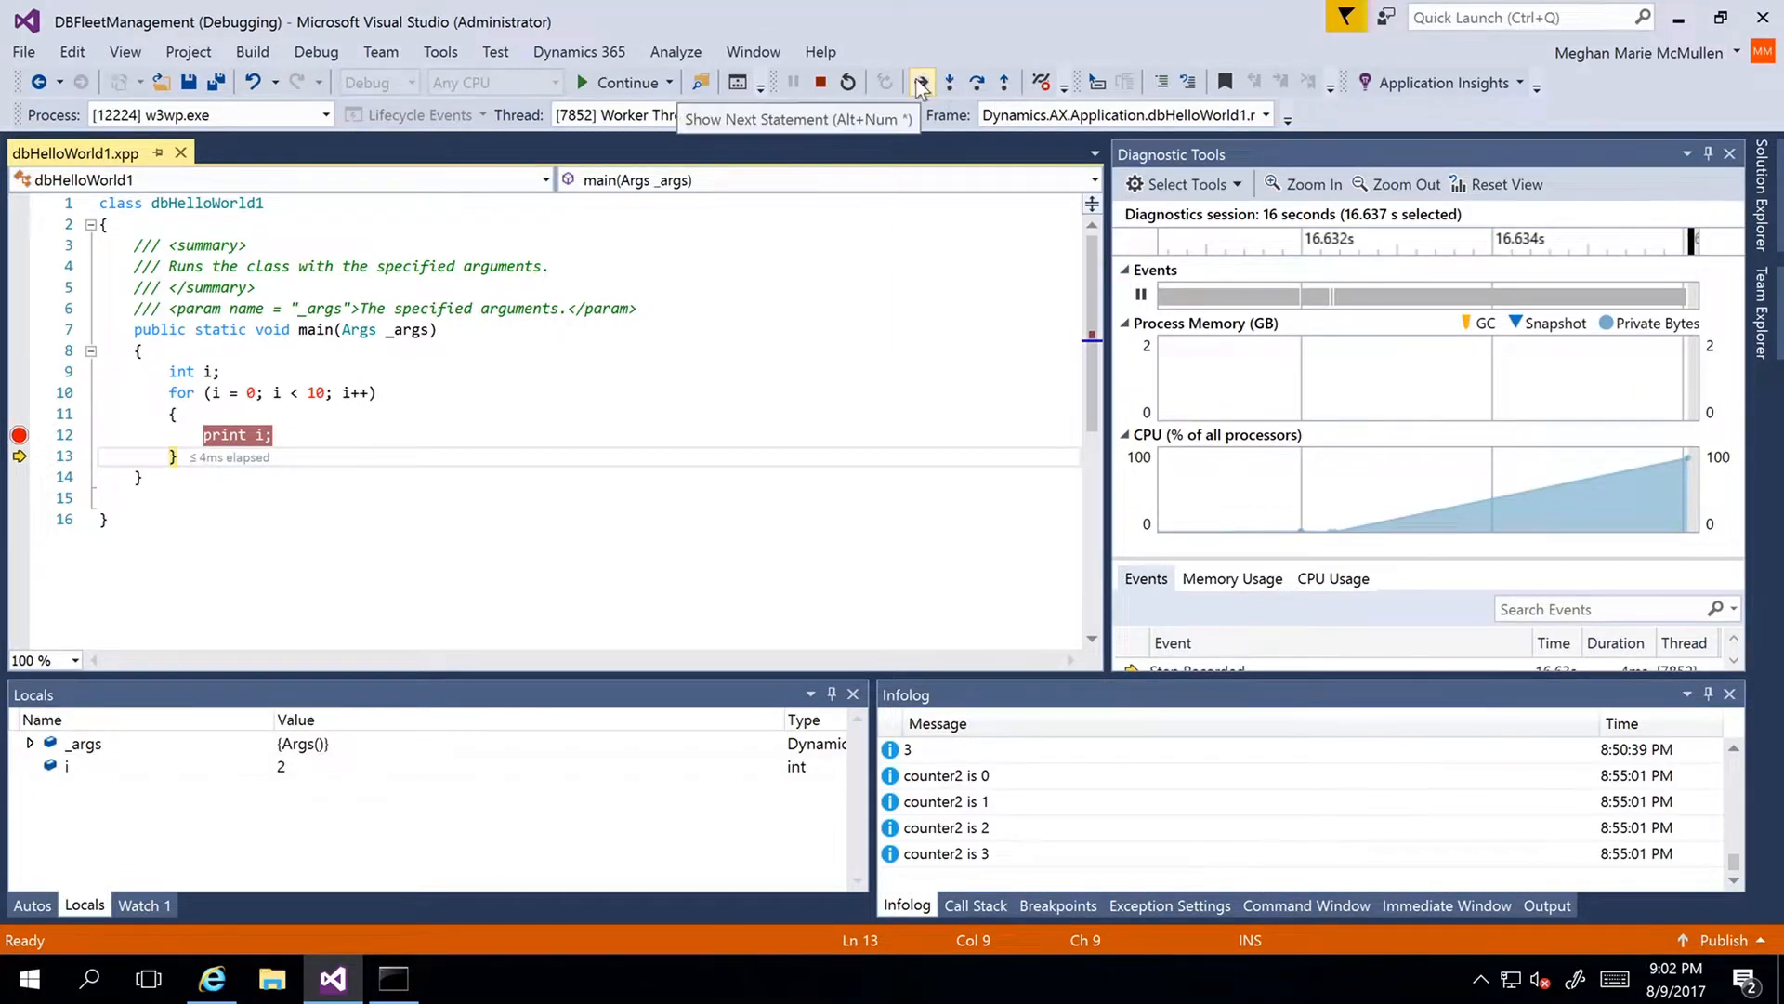
{"action": "left_click", "coordinate": [1006, 84]}
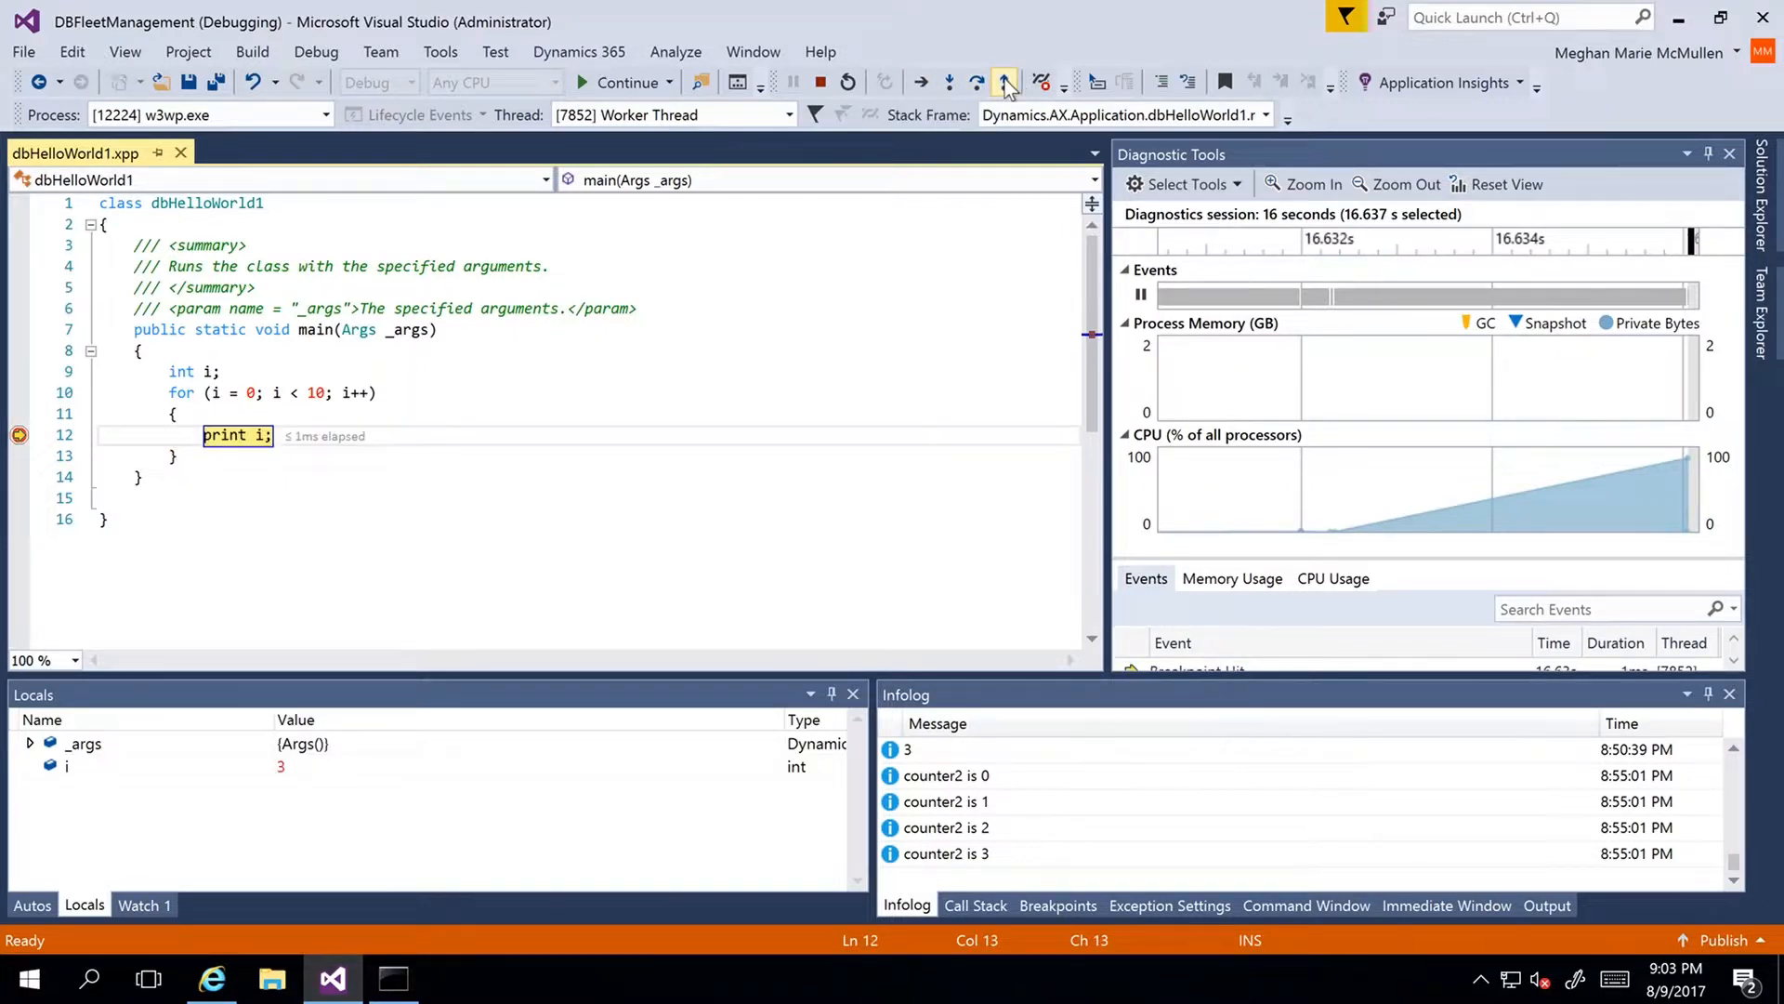
{"action": "left_click", "coordinate": [1007, 84]}
{"action": "left_click", "coordinate": [977, 85]}
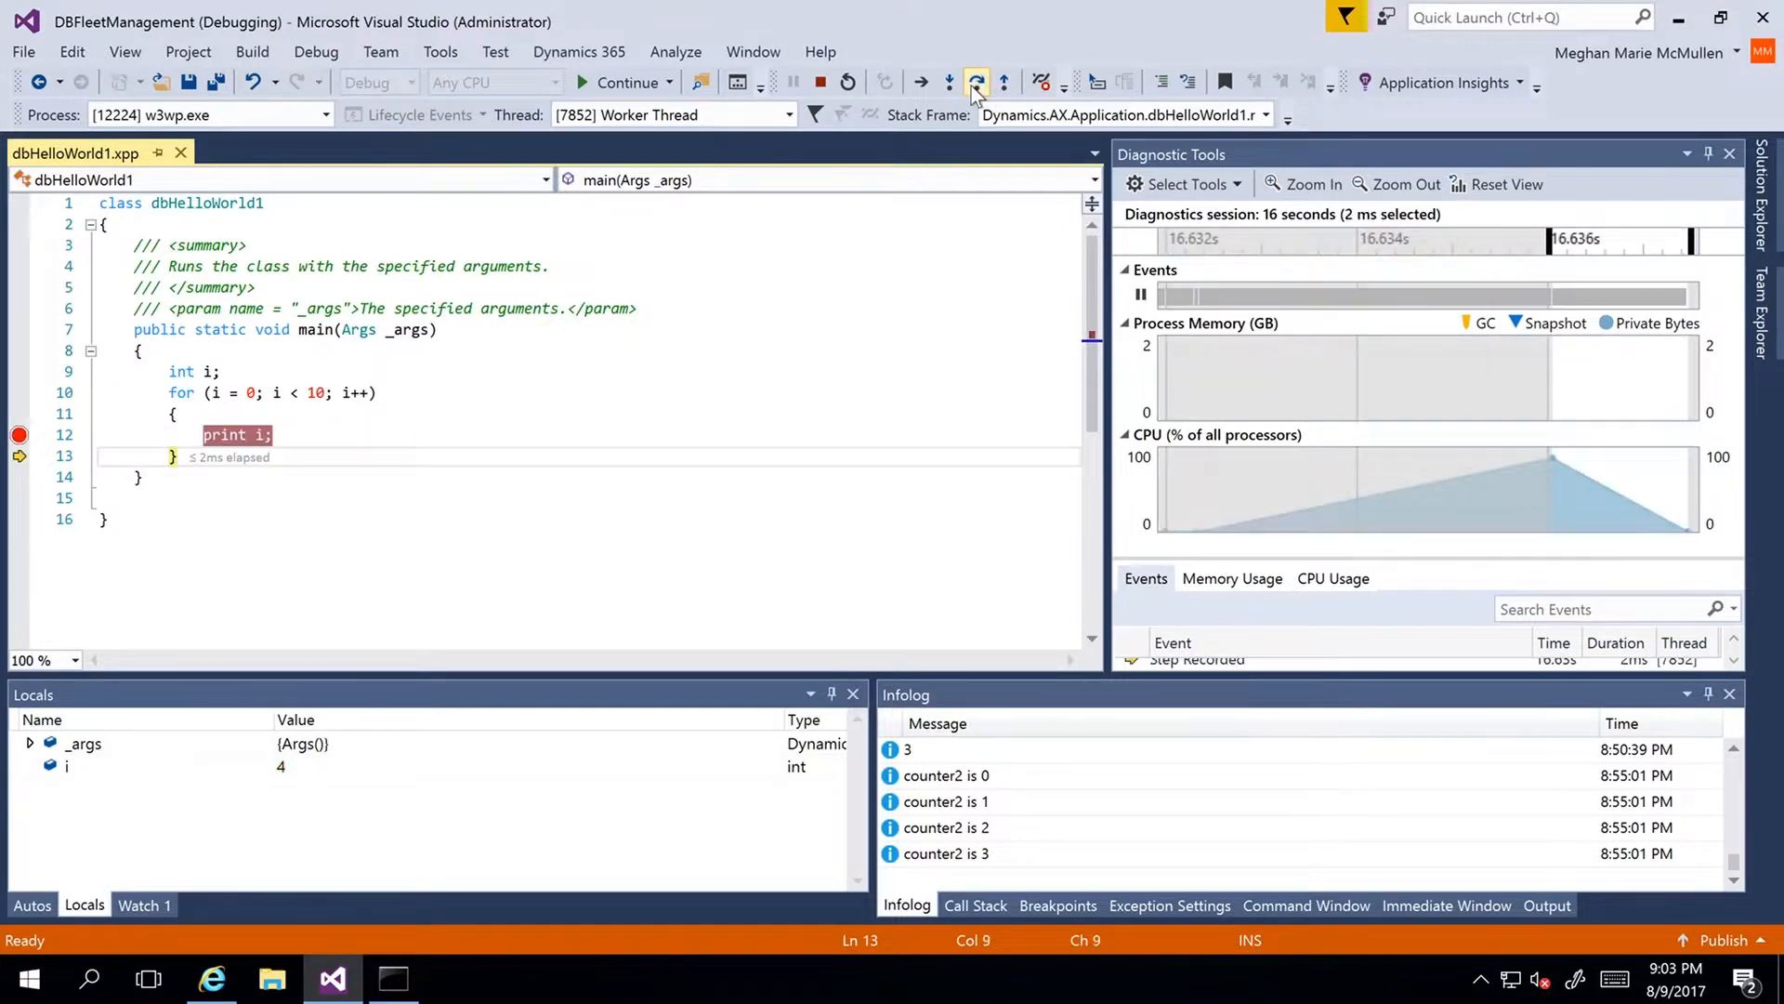
{"action": "left_click", "coordinate": [977, 83]}
{"action": "left_click", "coordinate": [974, 84]}
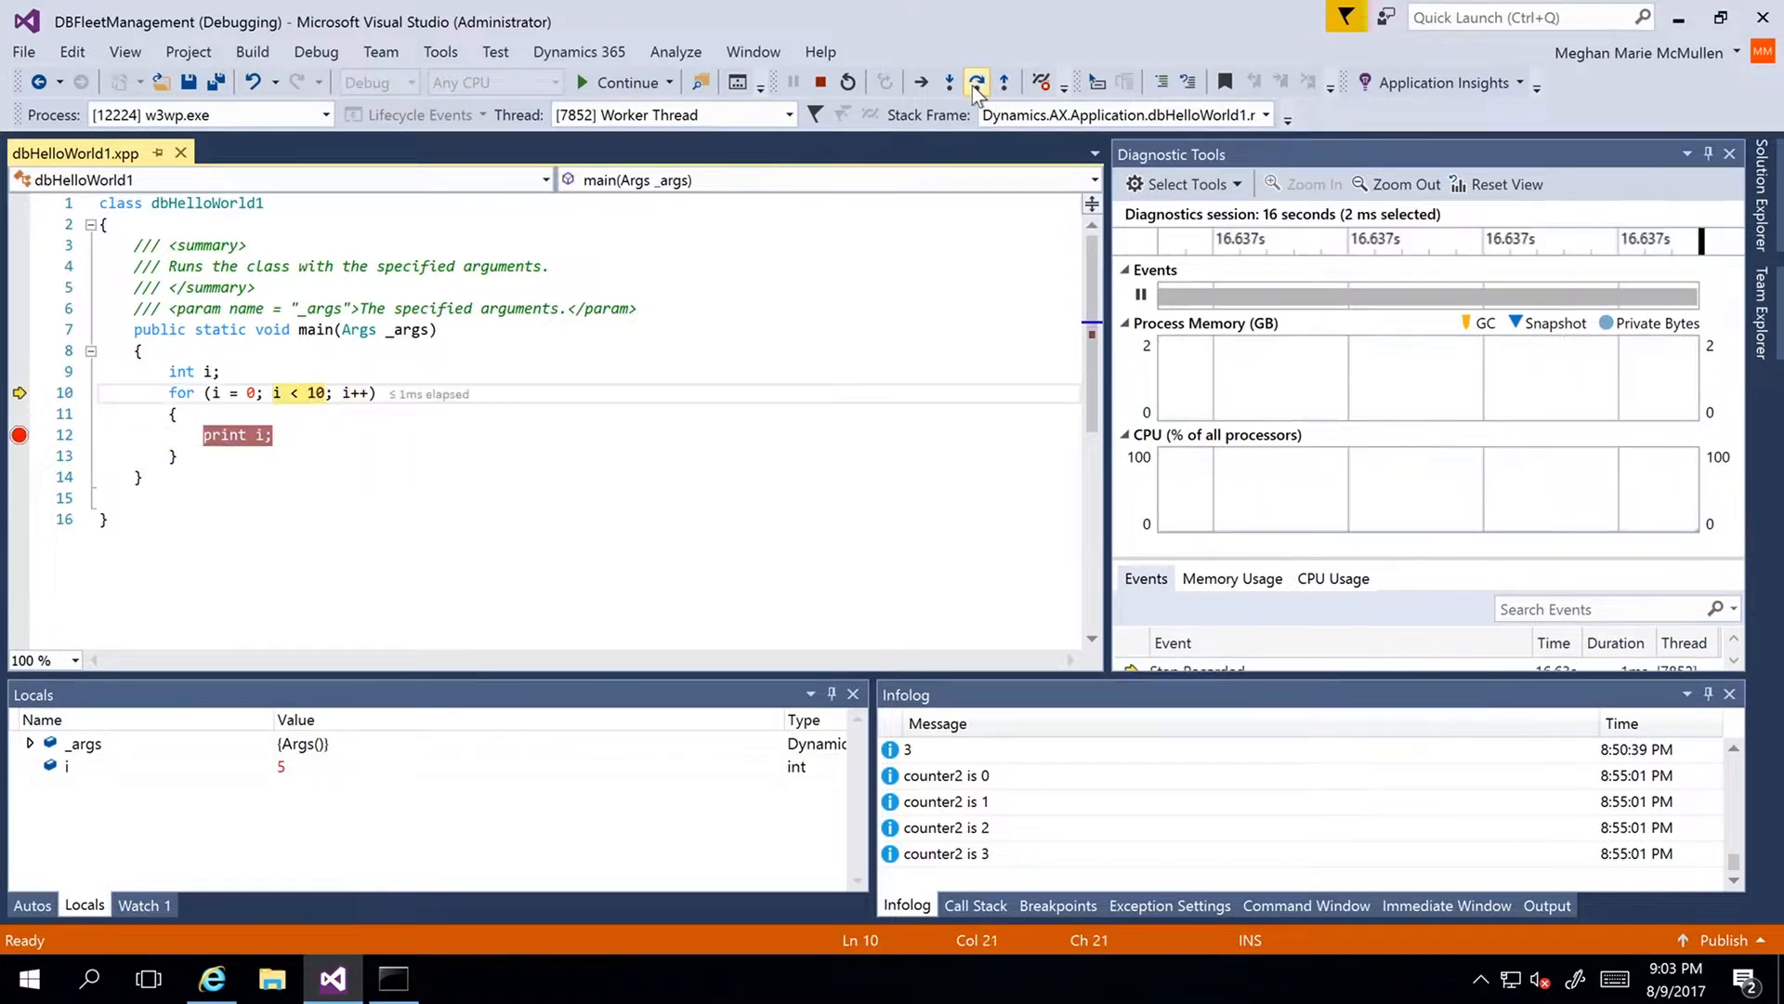
{"action": "left_click", "coordinate": [975, 84]}
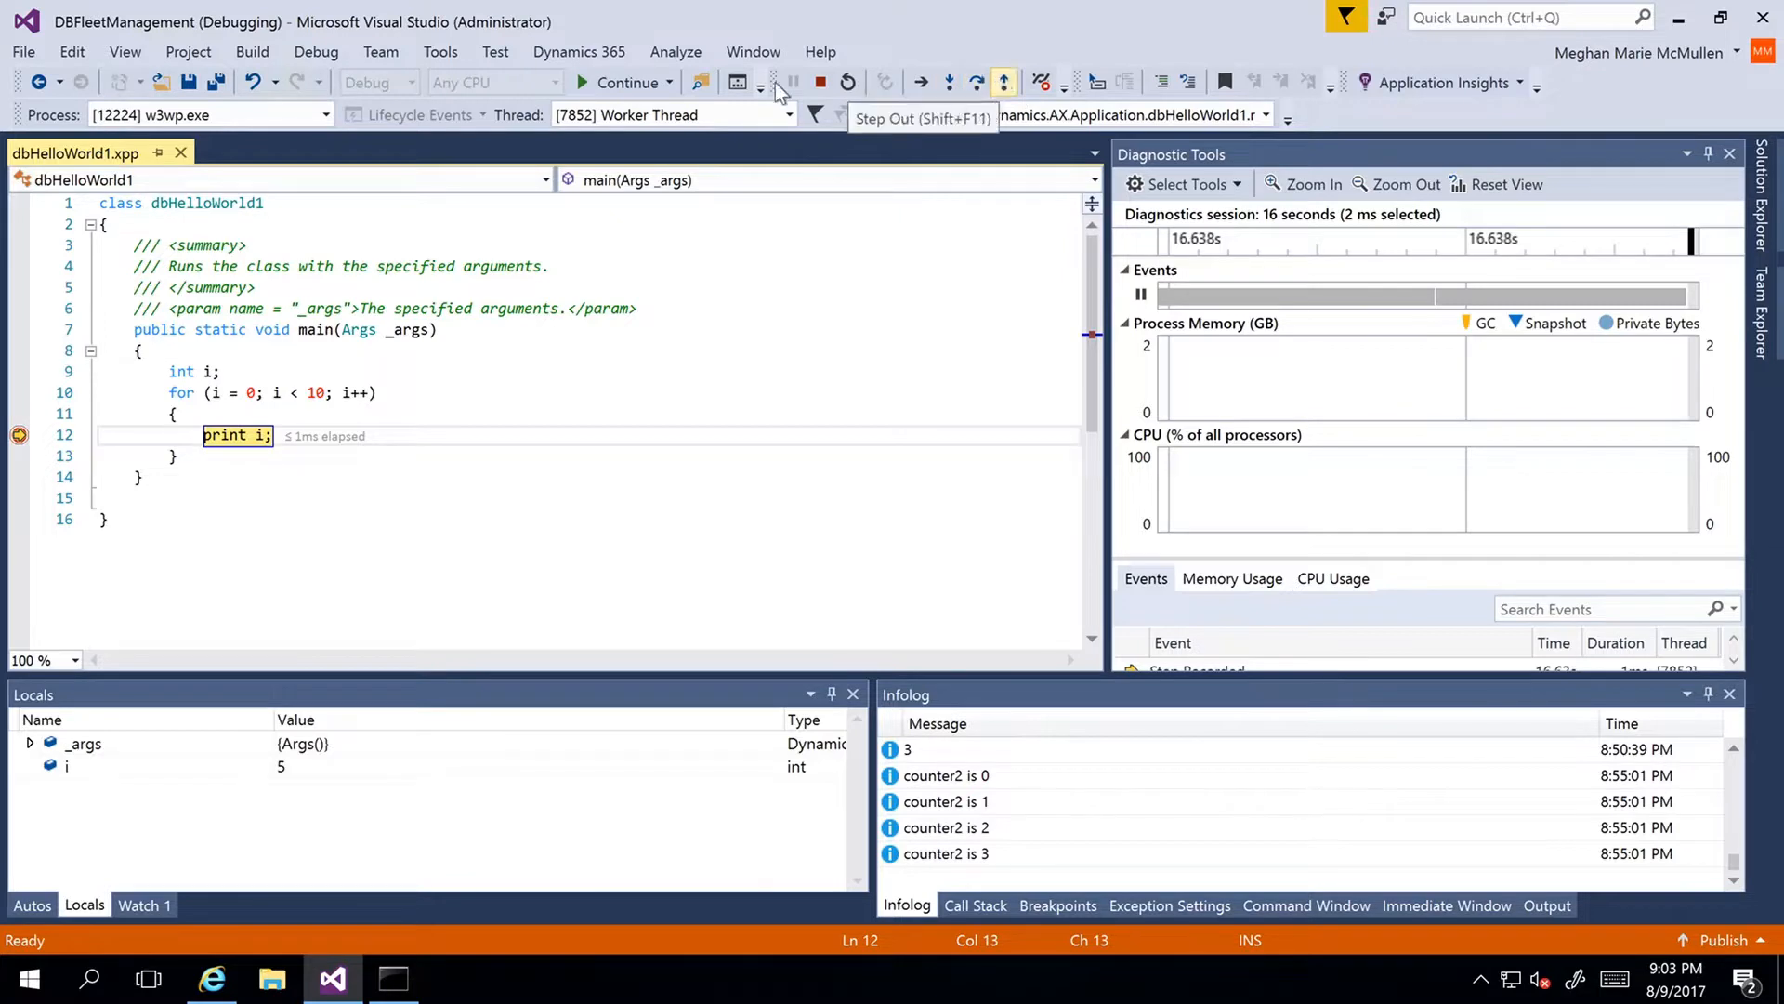
{"action": "left_click", "coordinate": [601, 83]}
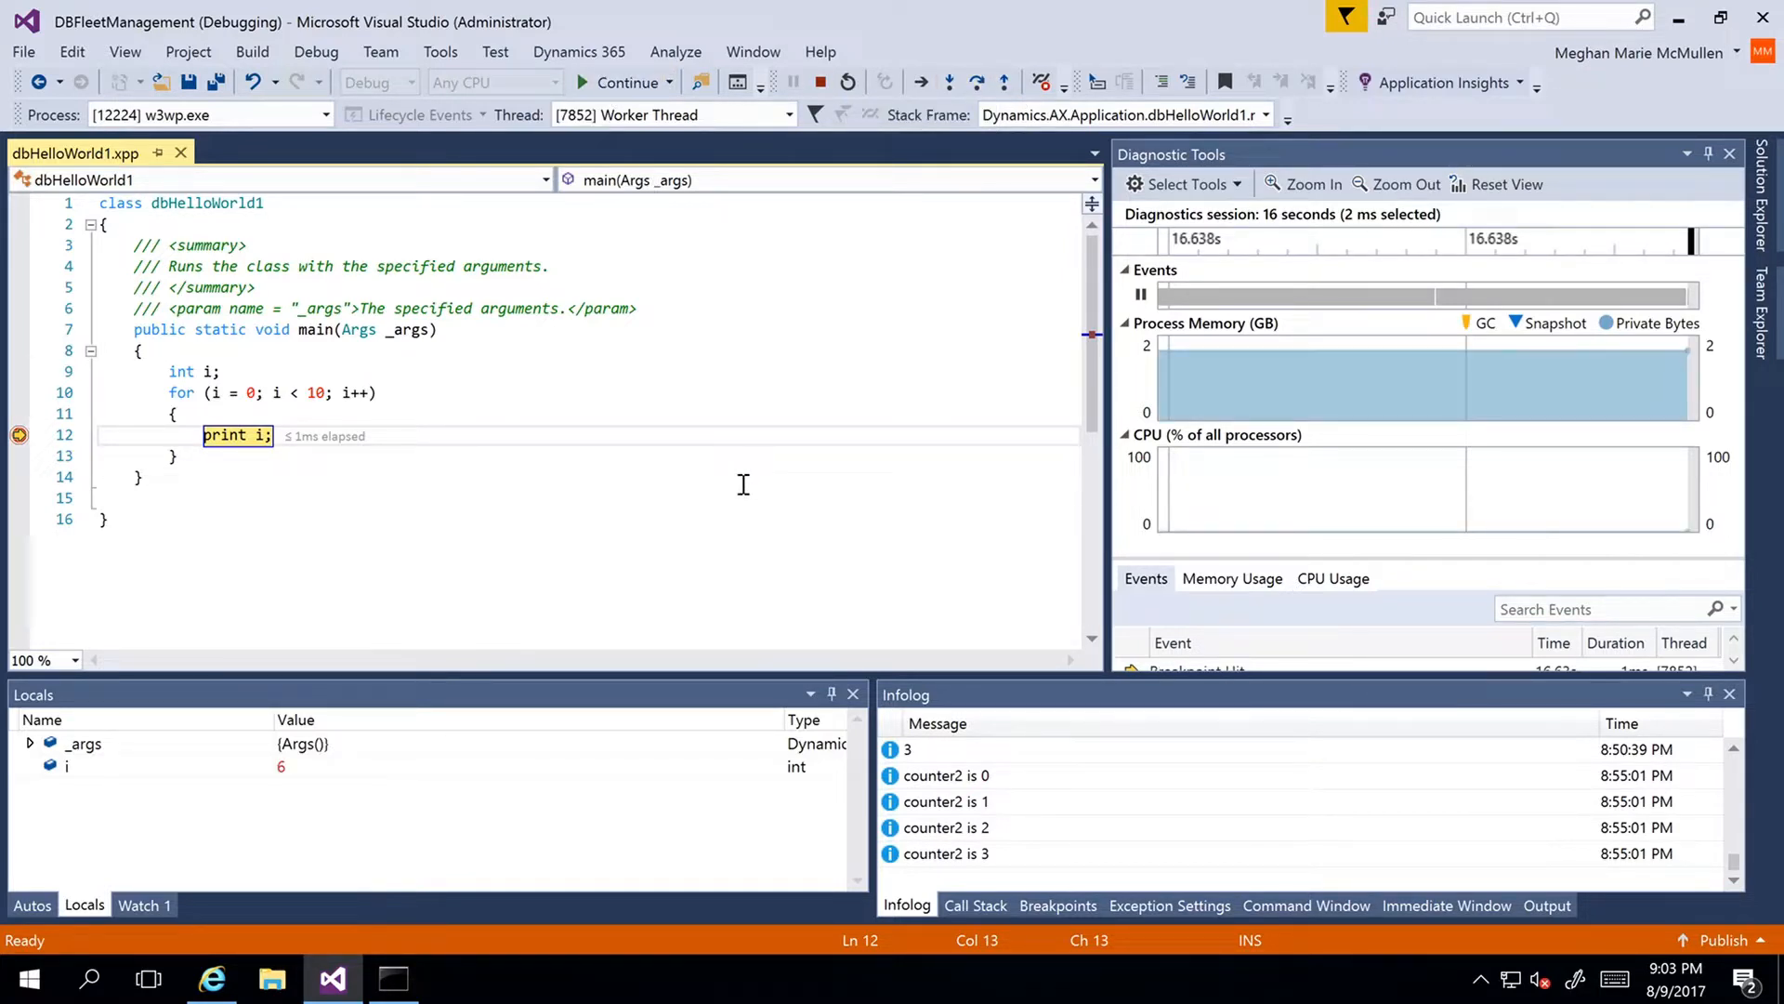
Step: Continue repeatedly through the print i breakpoint, watching i in Locals, until the loop ends and dbHelloWorld1 completes
{"action": "left_click", "coordinate": [616, 83]}
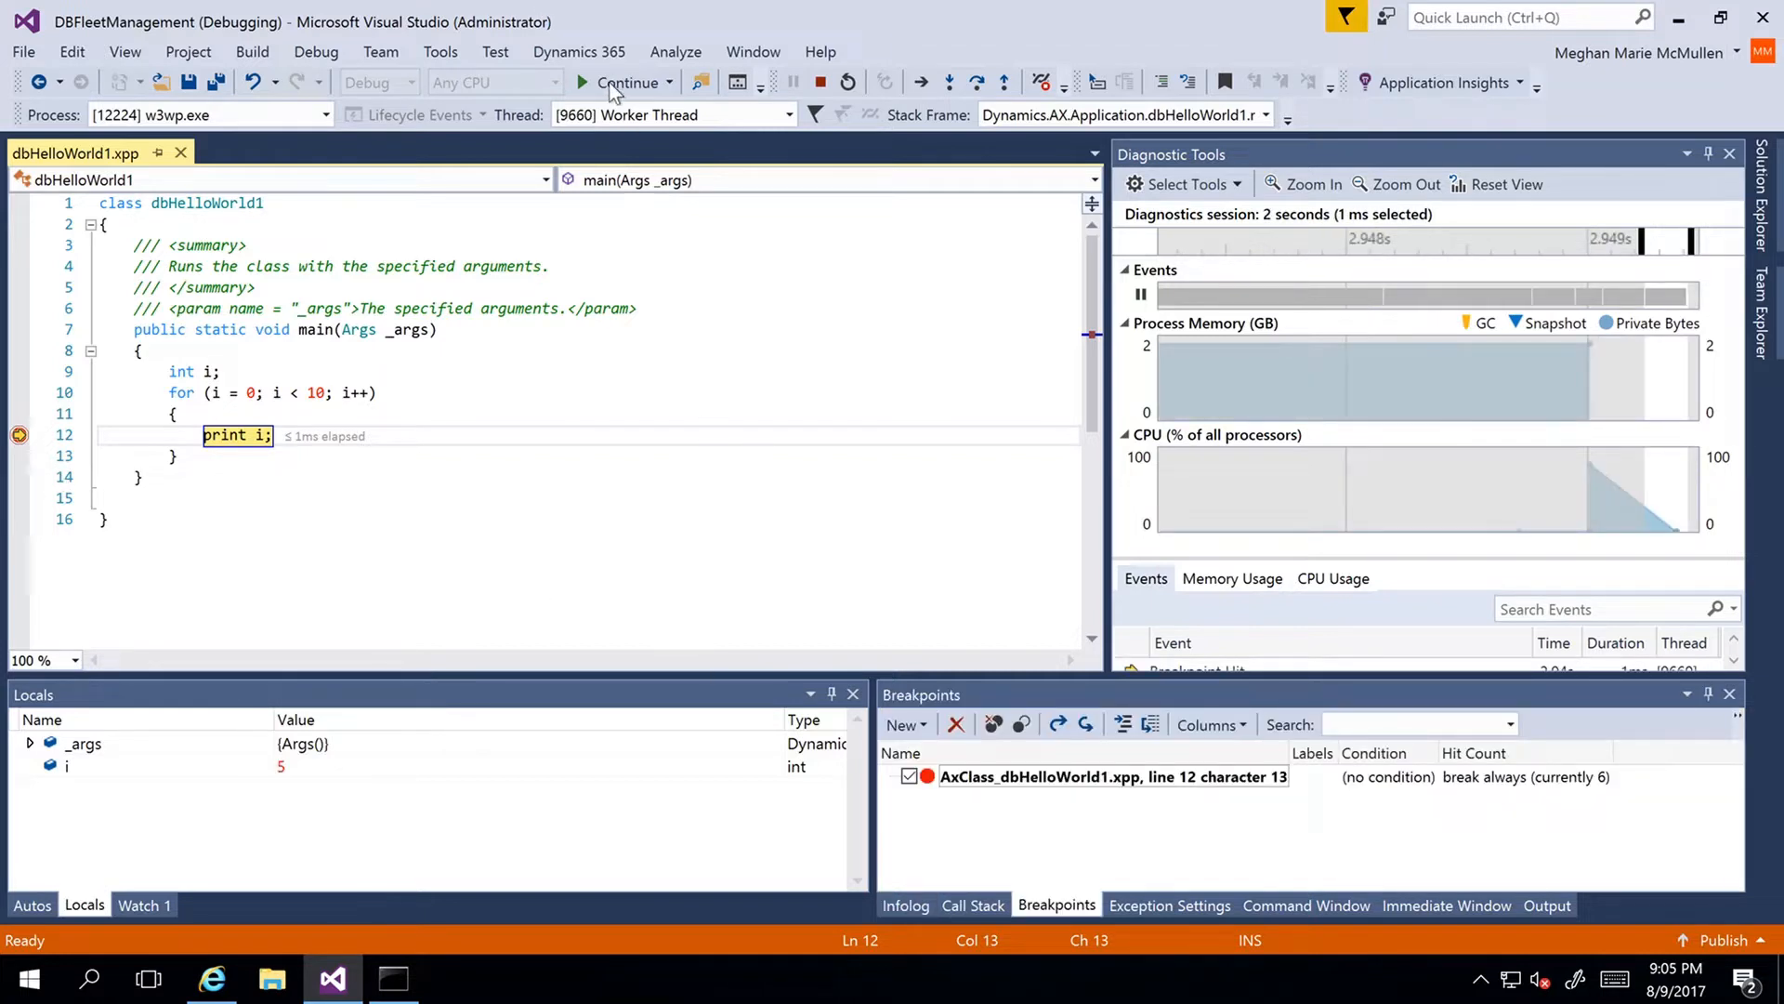
{"action": "left_click", "coordinate": [367, 762]}
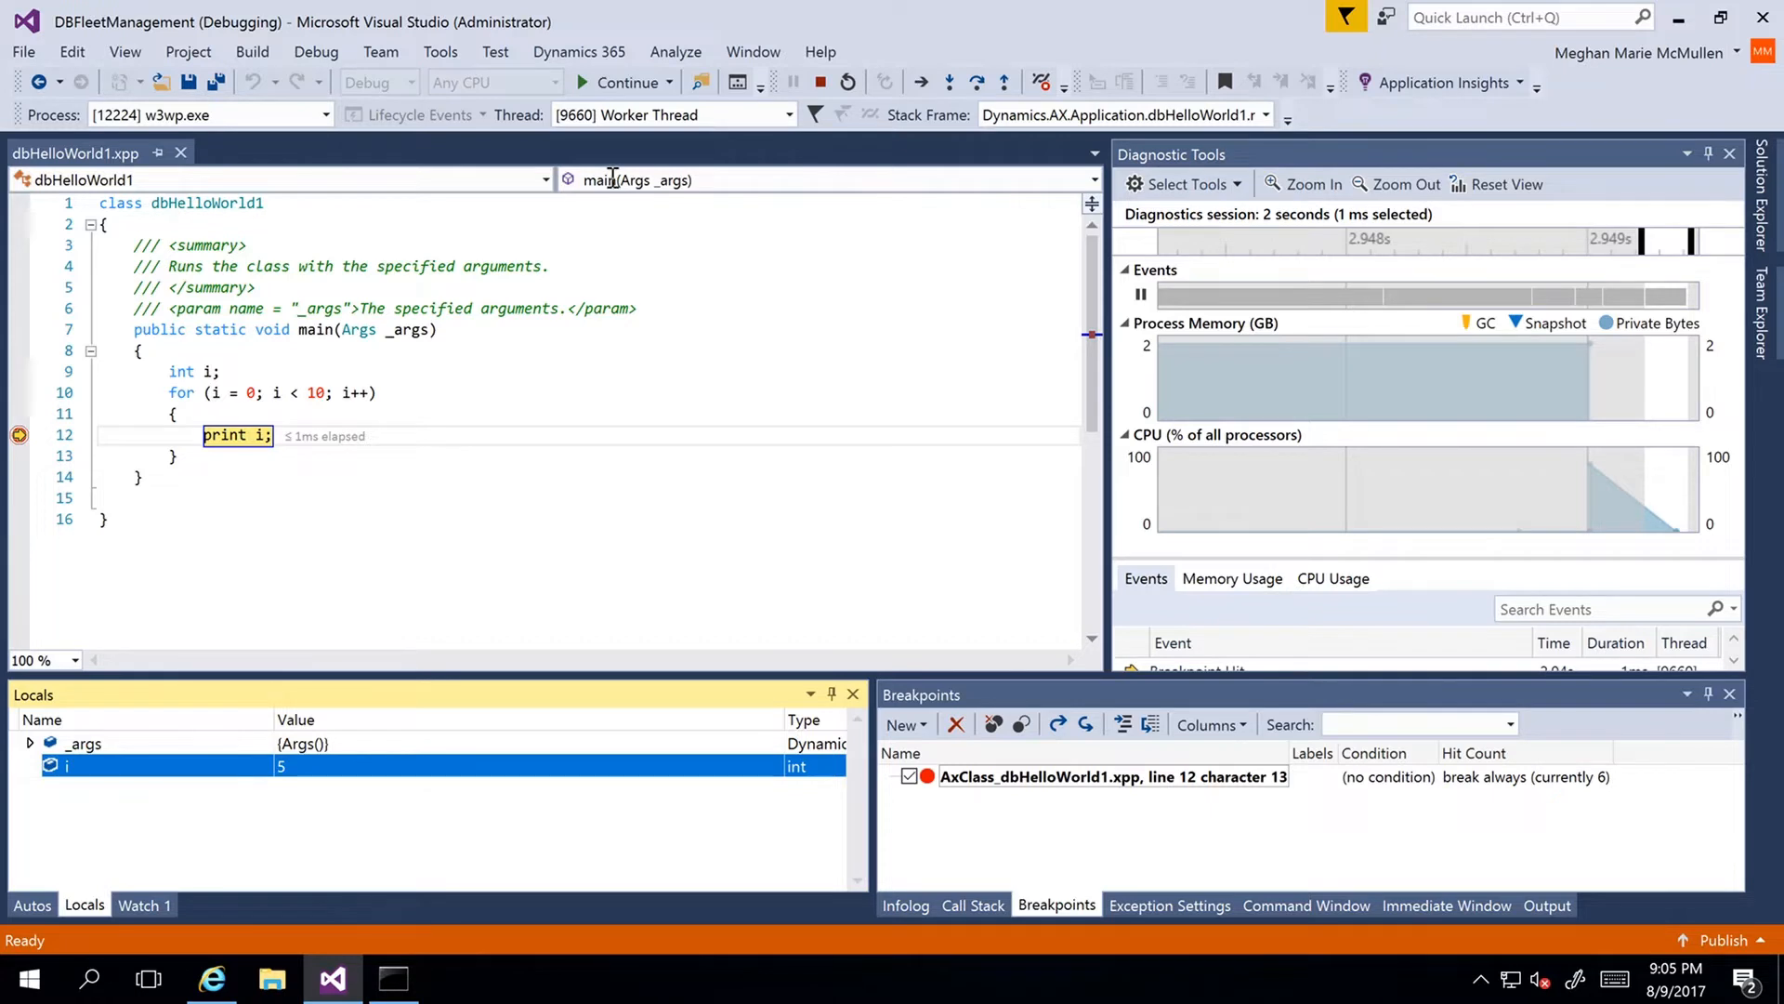
{"action": "left_click", "coordinate": [627, 82]}
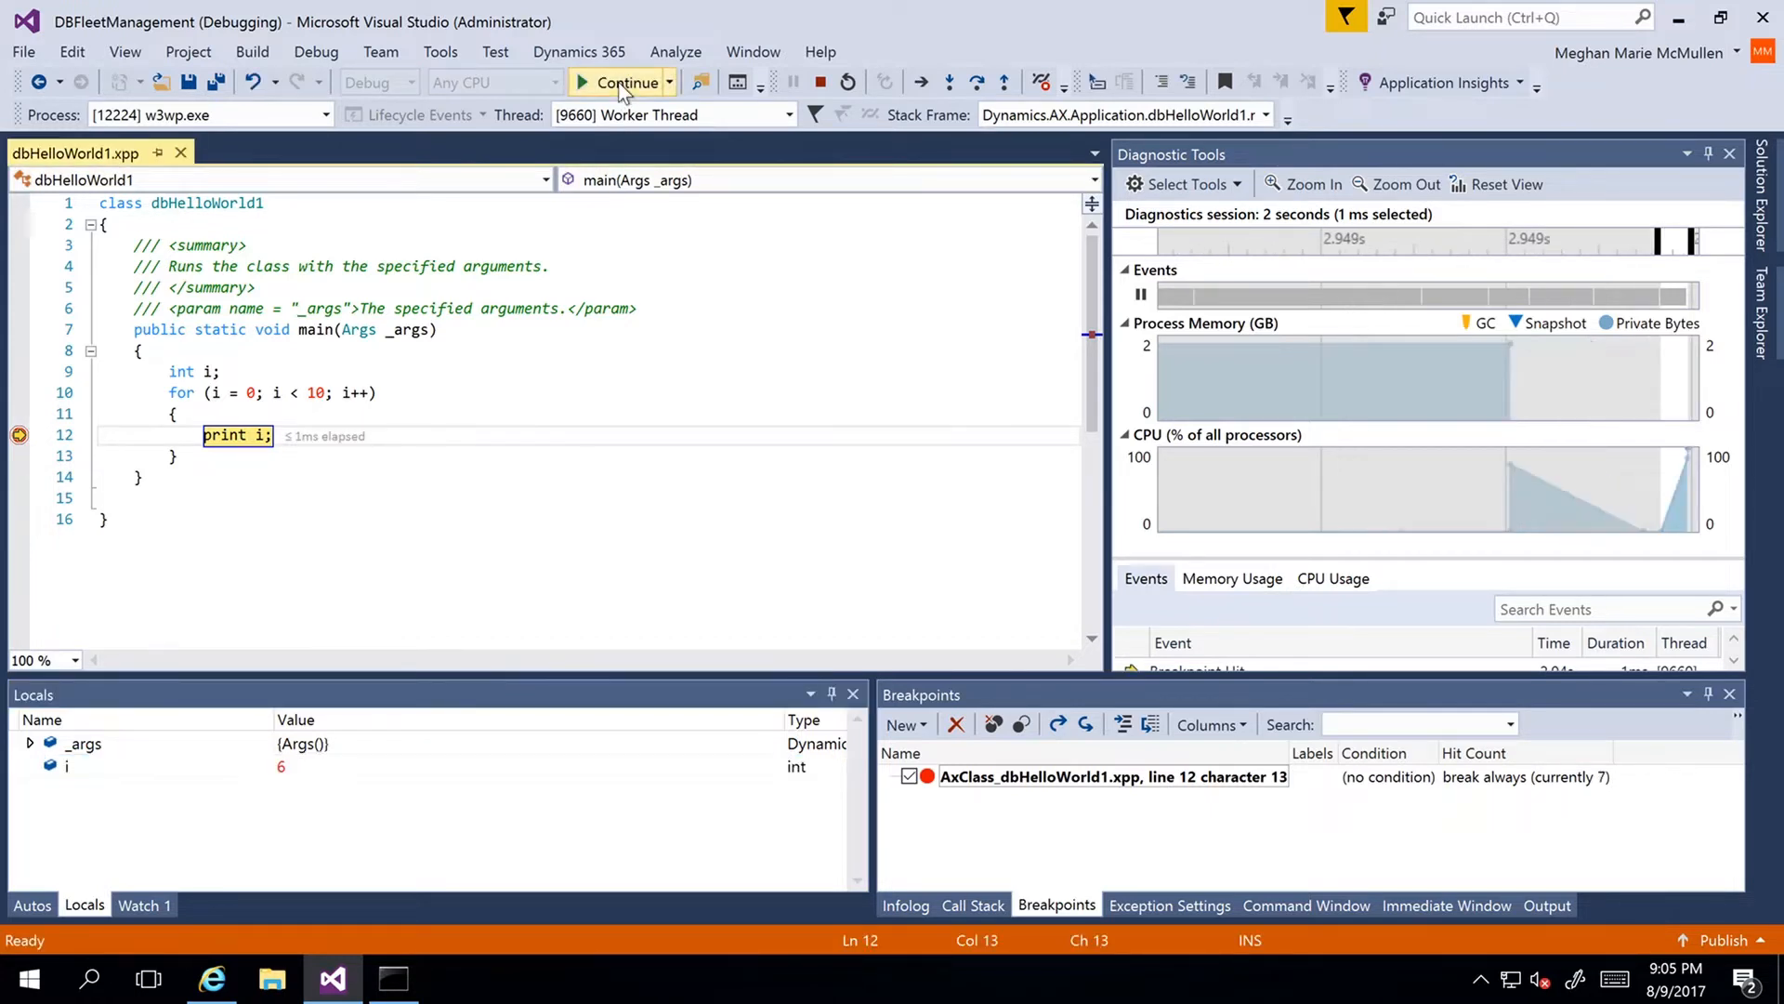
{"action": "left_click", "coordinate": [627, 81]}
{"action": "left_click", "coordinate": [627, 82]}
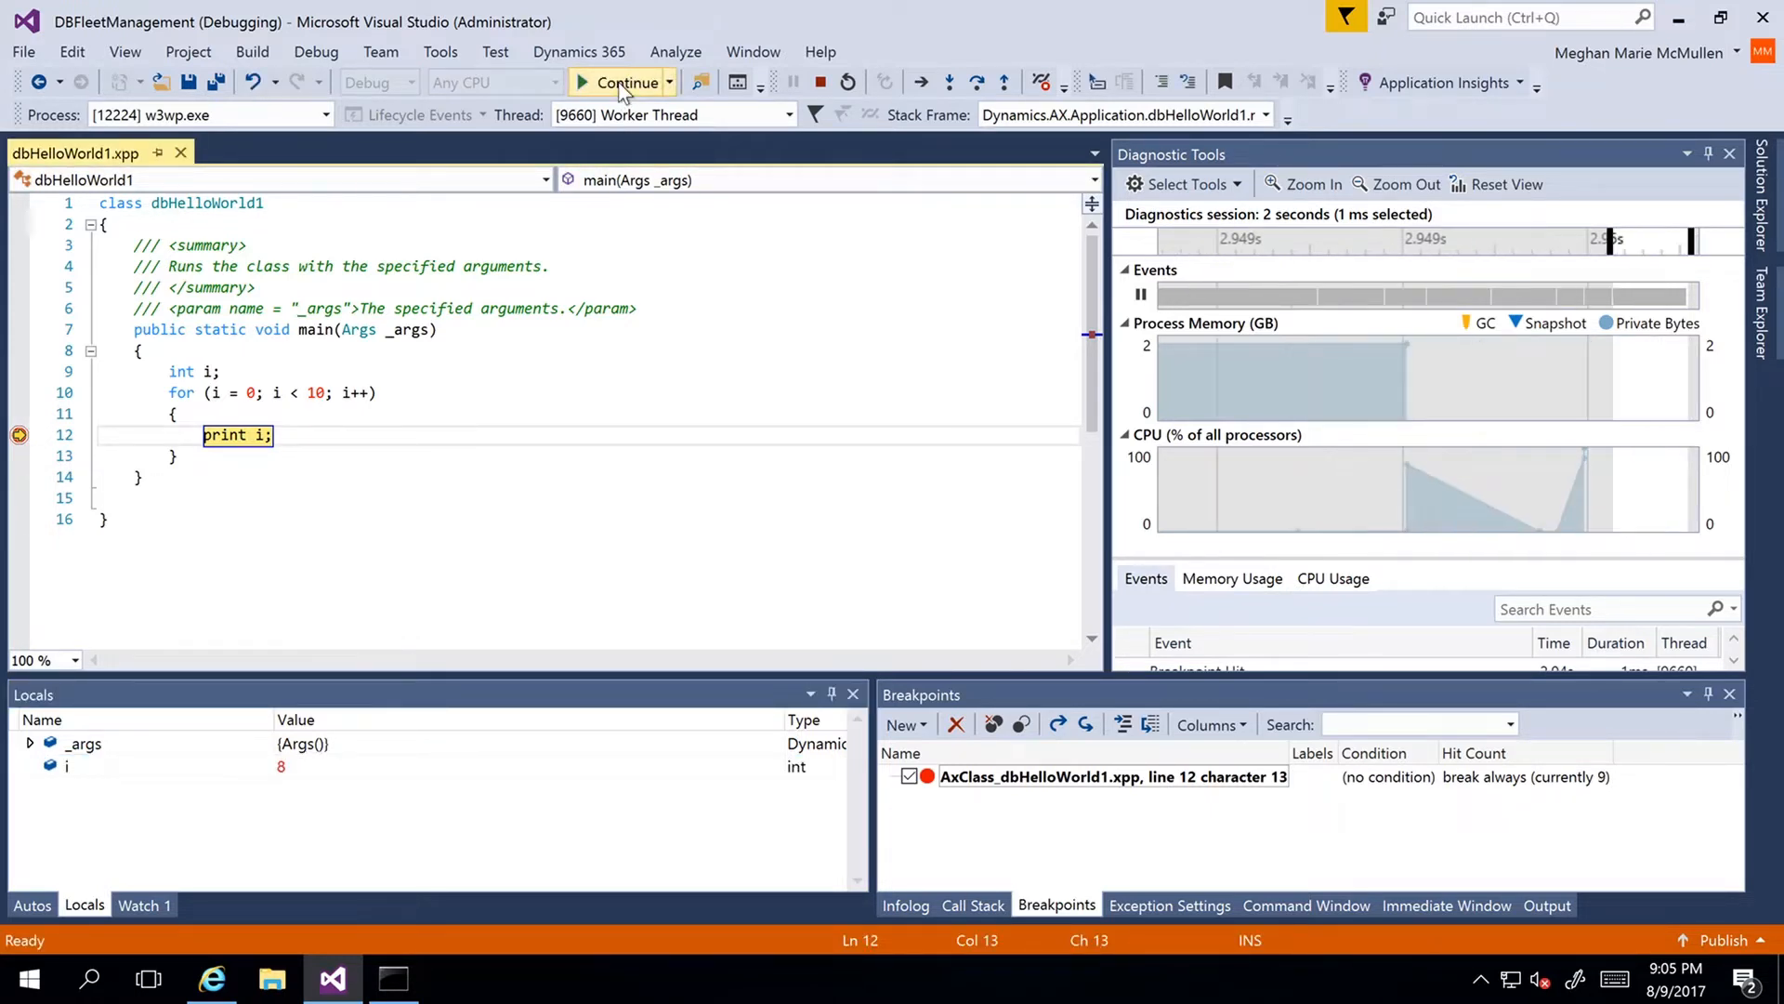
{"action": "left_click", "coordinate": [624, 85]}
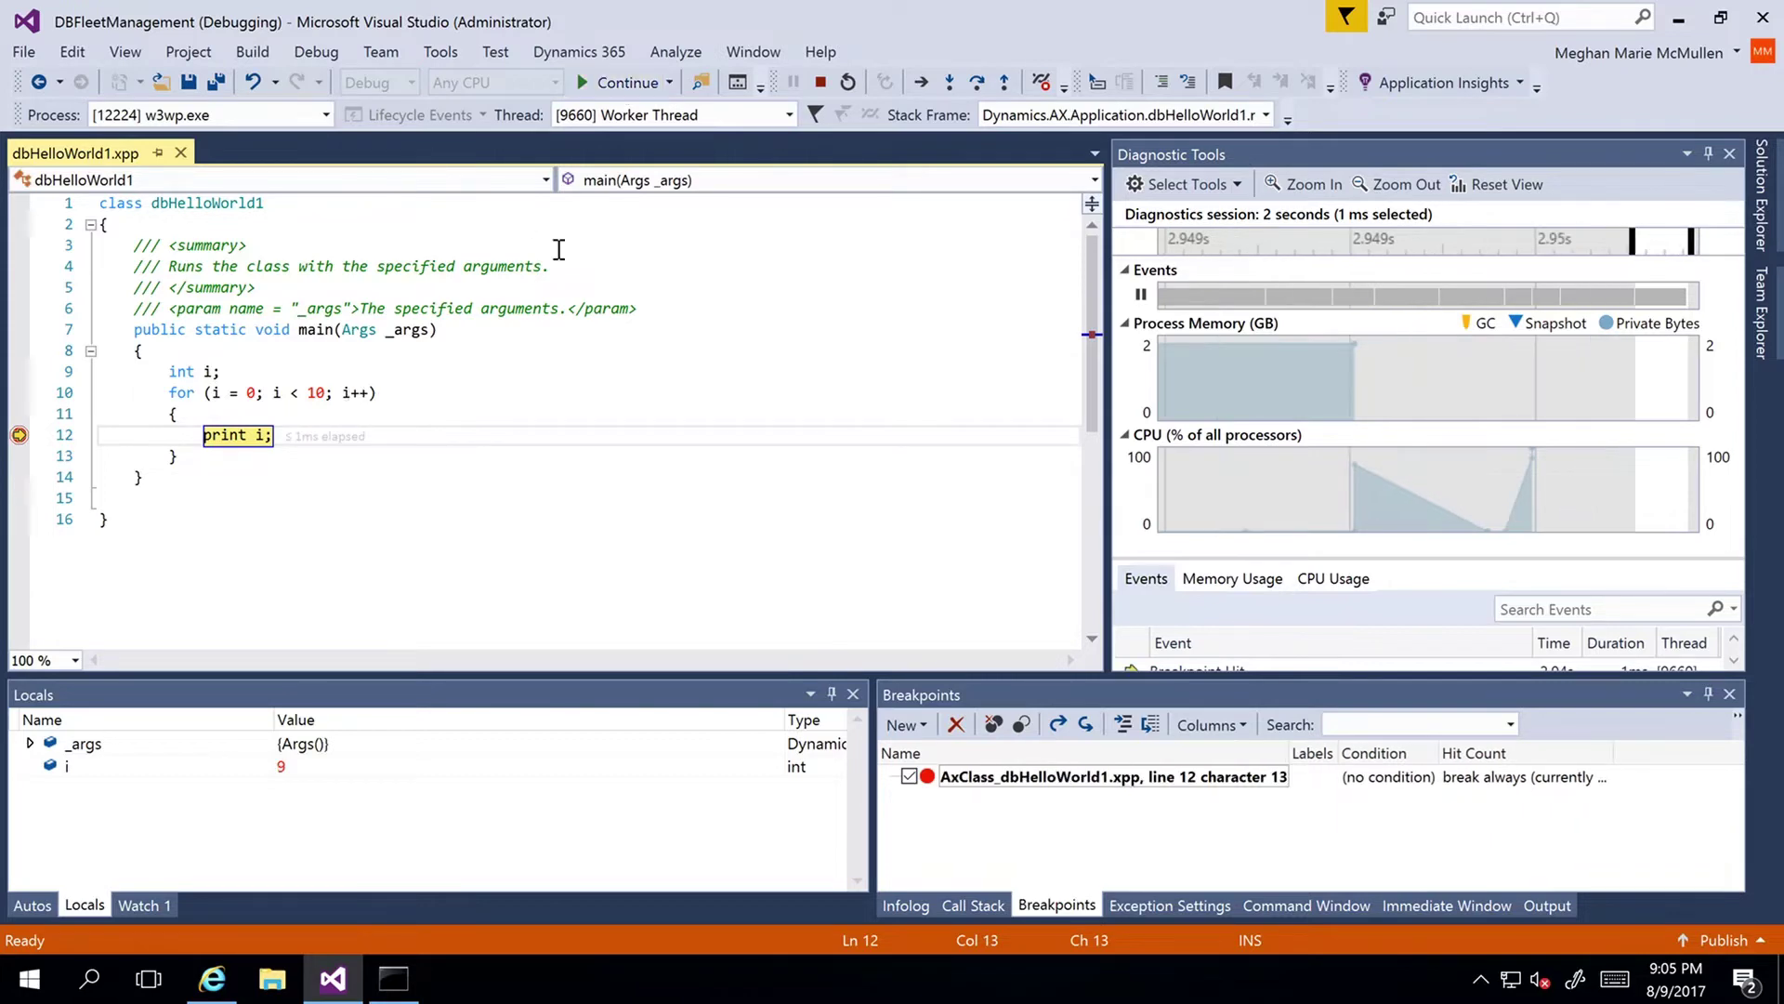
{"action": "left_click", "coordinate": [625, 84]}
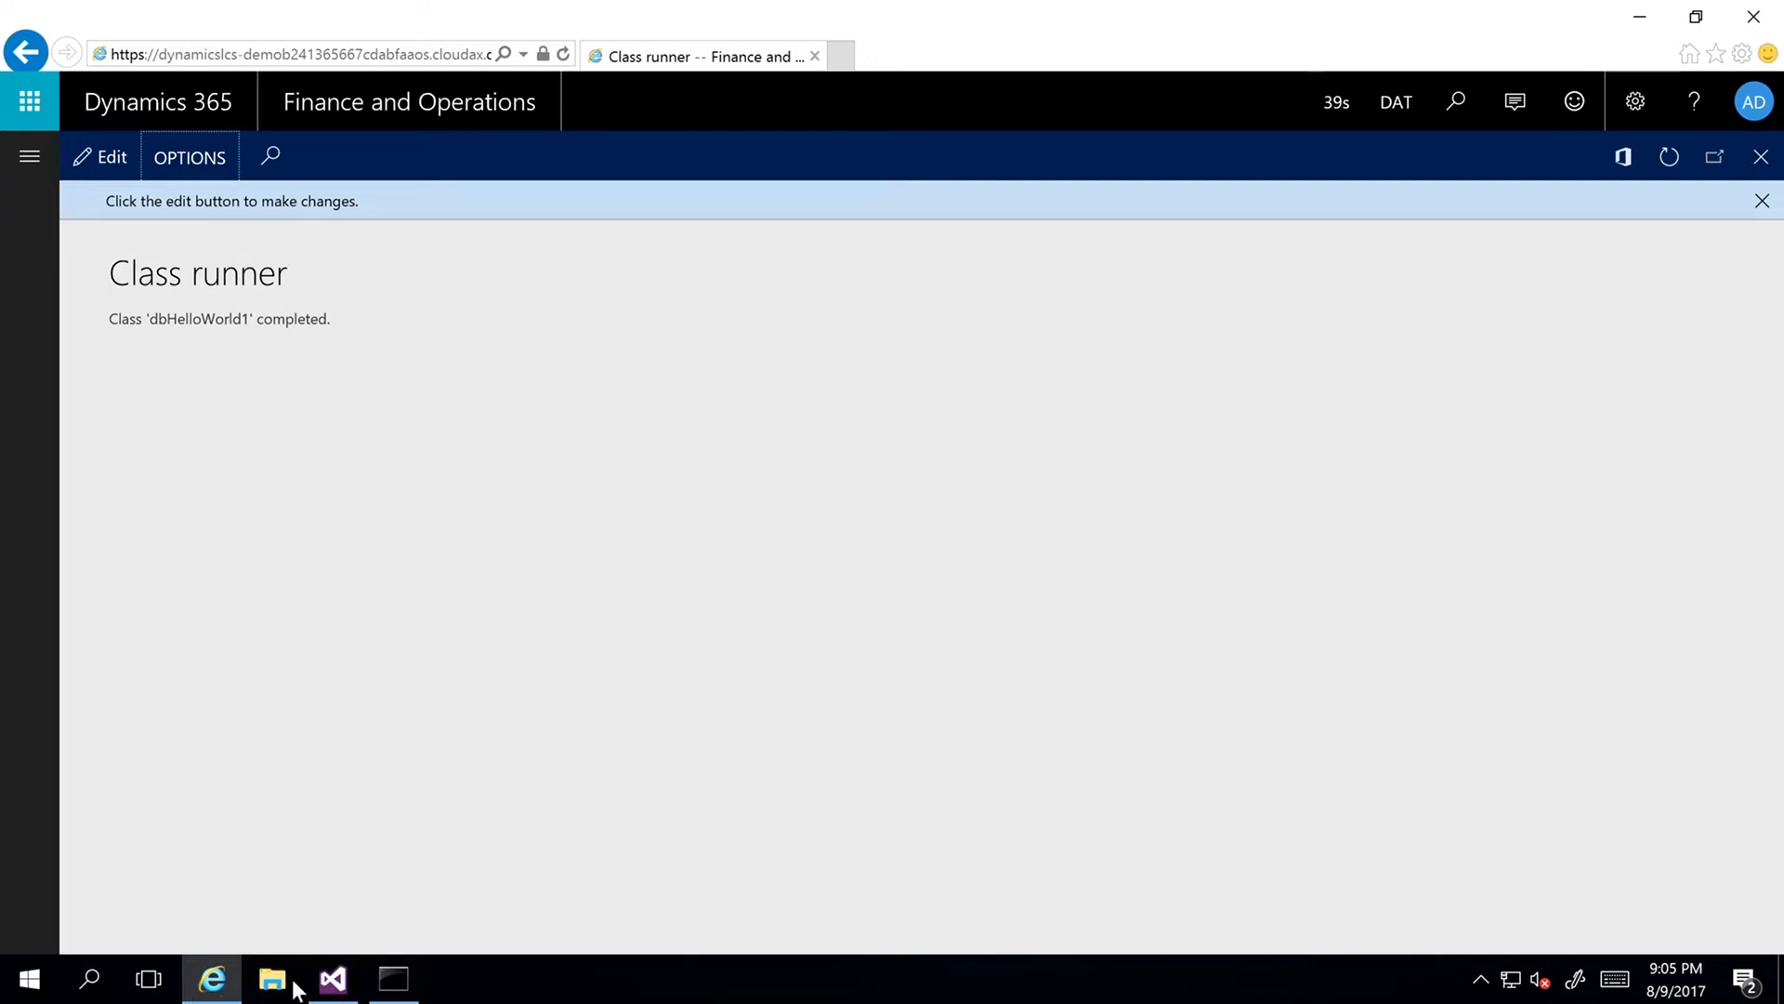
Step: Return to Visual Studio from the taskbar and stop the debugging session
{"action": "left_click", "coordinate": [332, 979]}
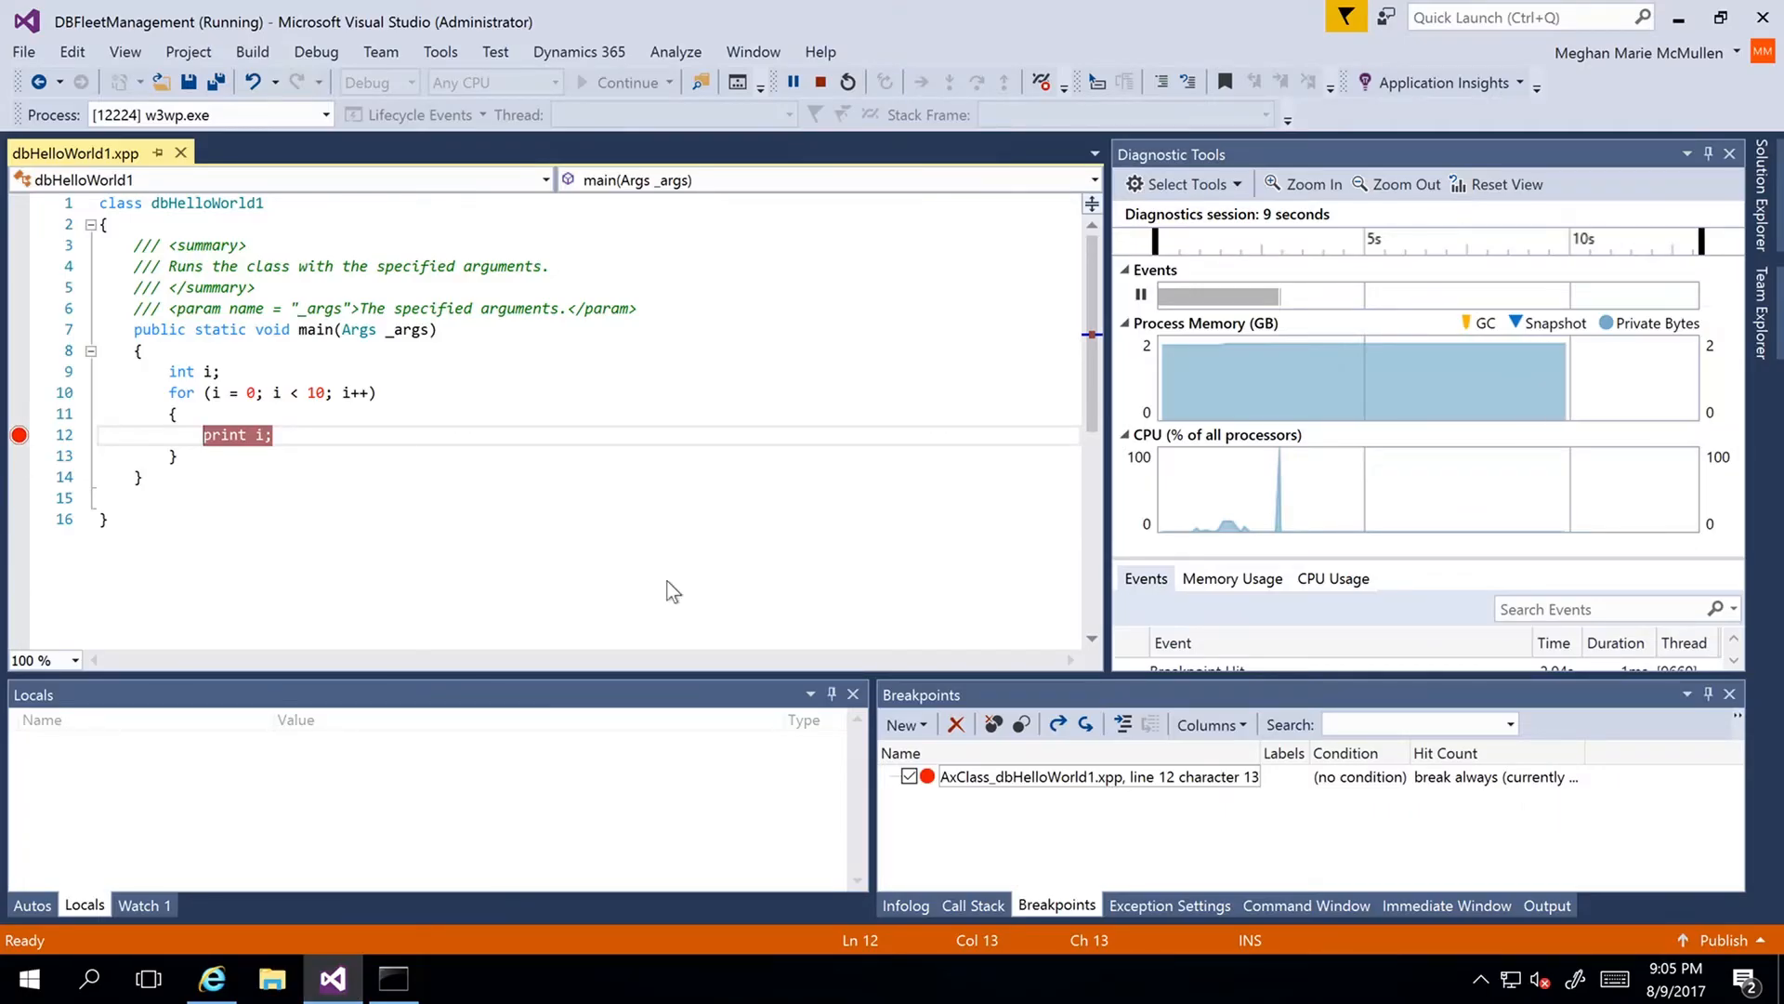
{"action": "left_click", "coordinate": [823, 85]}
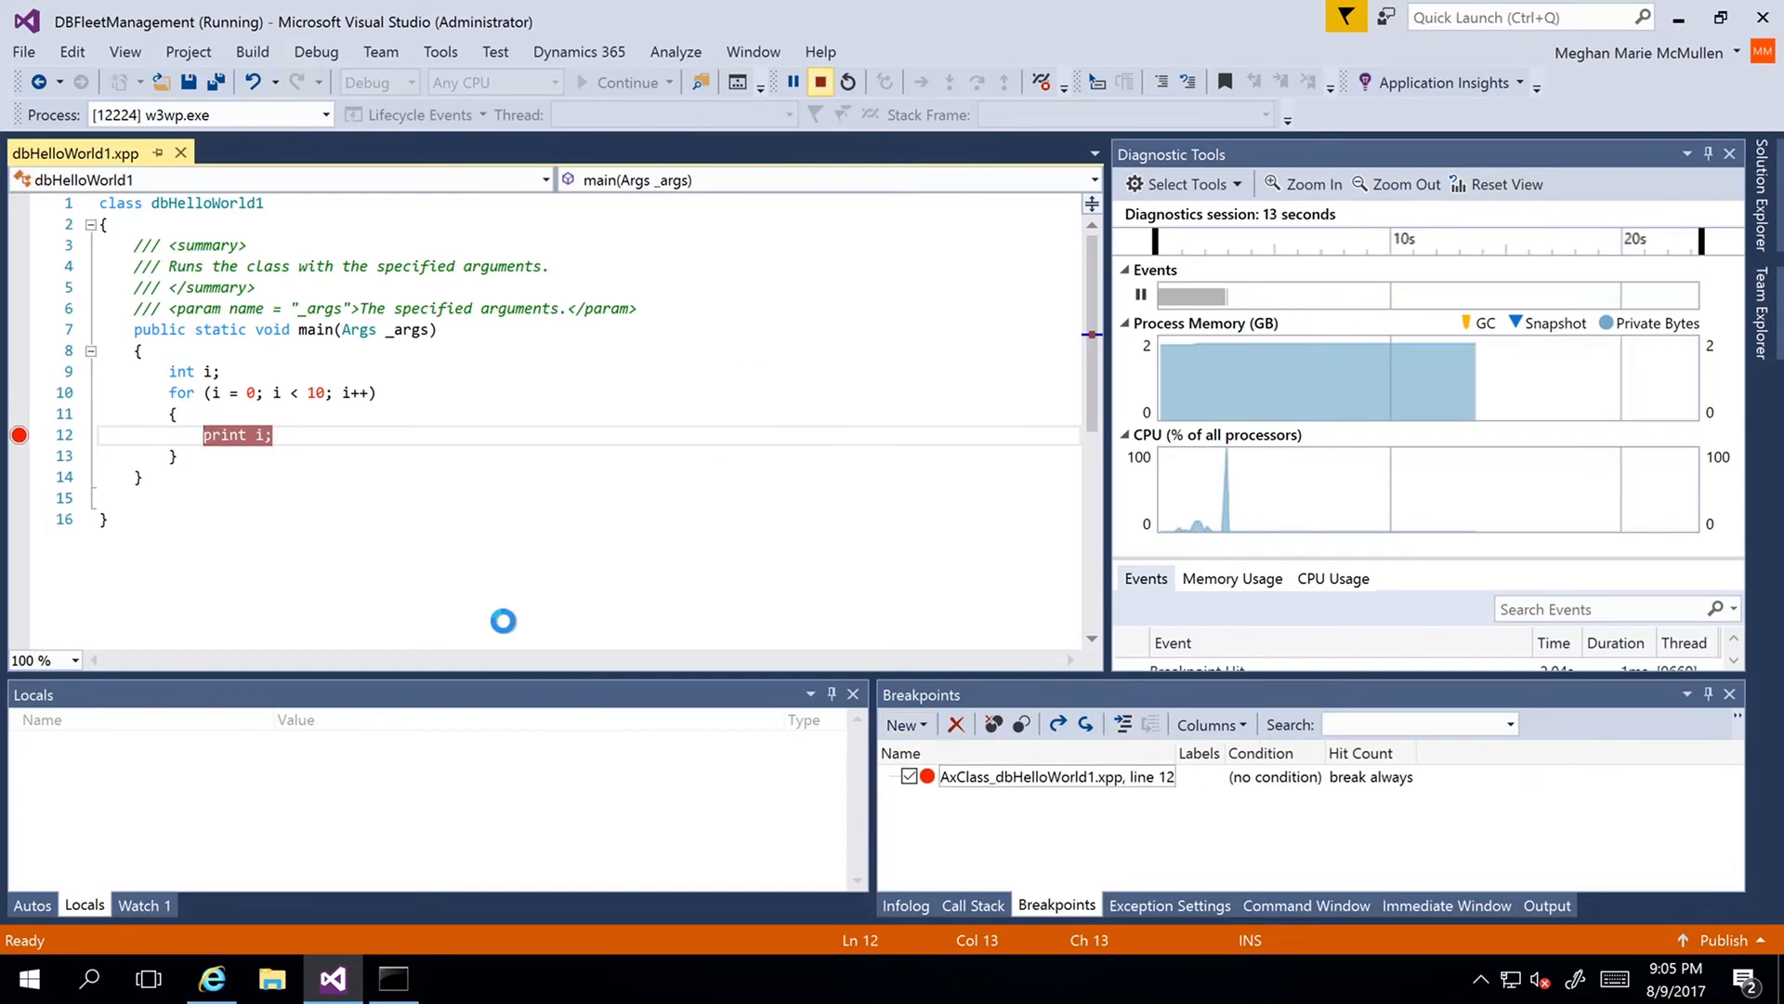